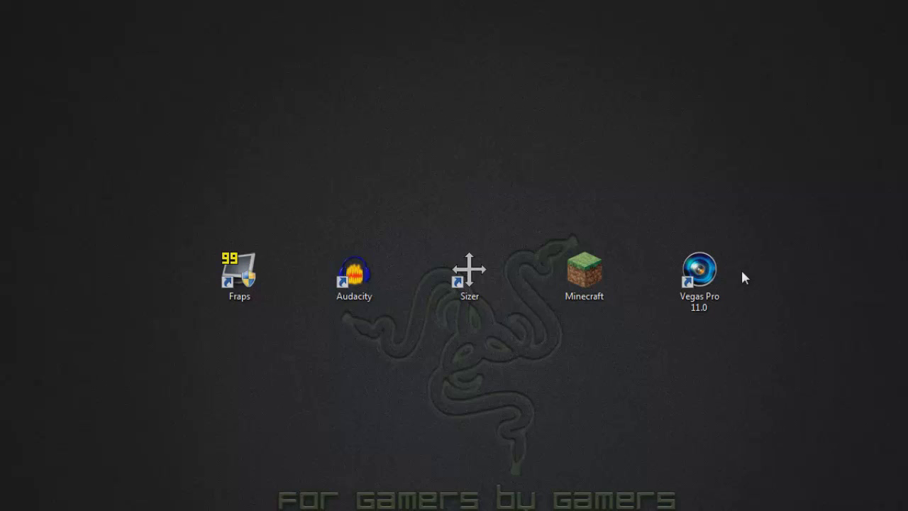
Launch Minecraft 1.6.4 and resize its window to sit small at the desktop's upper left.
double_click(582, 262)
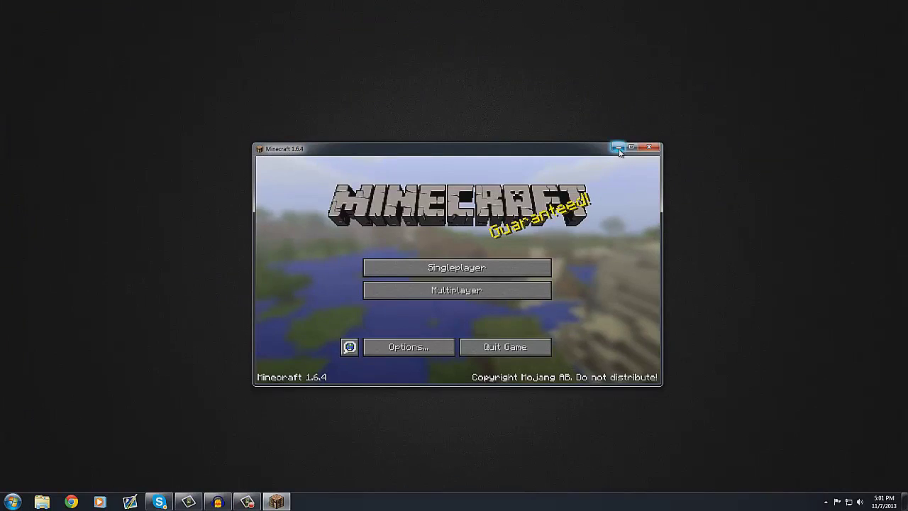
click(617, 147)
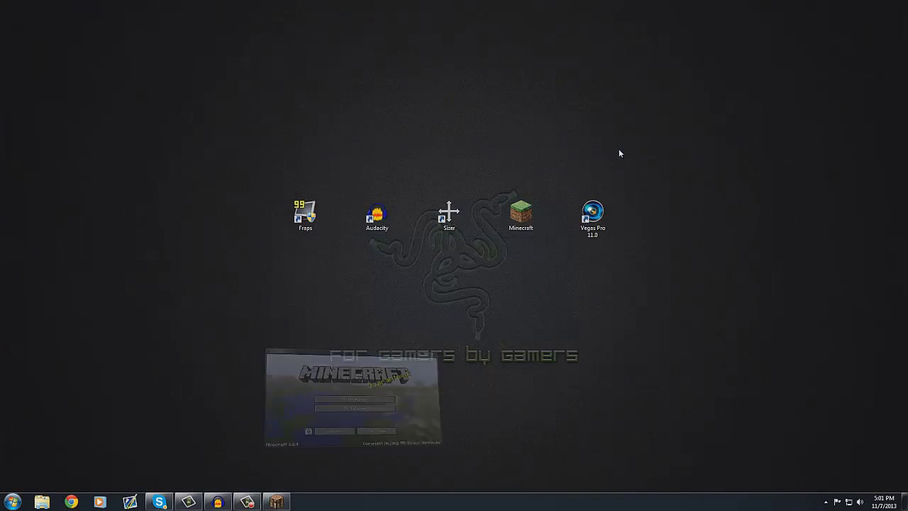
click(452, 225)
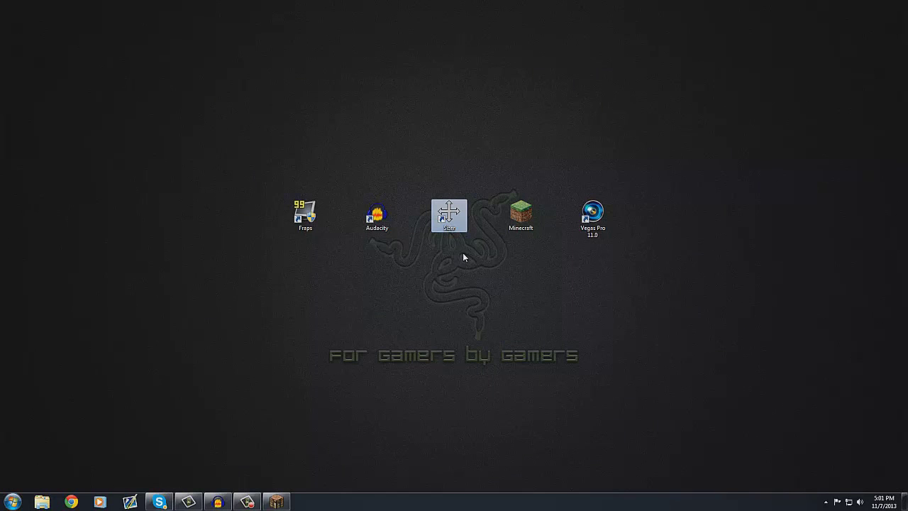
click(277, 502)
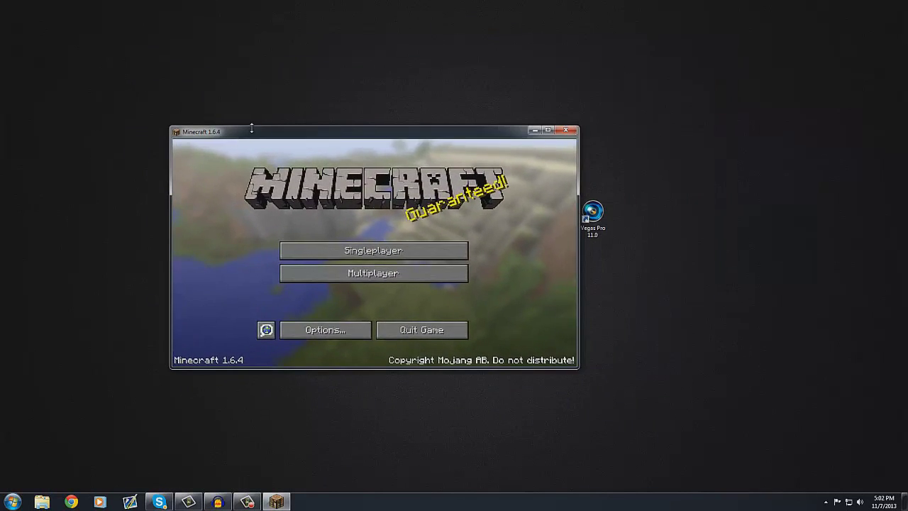
drag(251, 128, 257, 71)
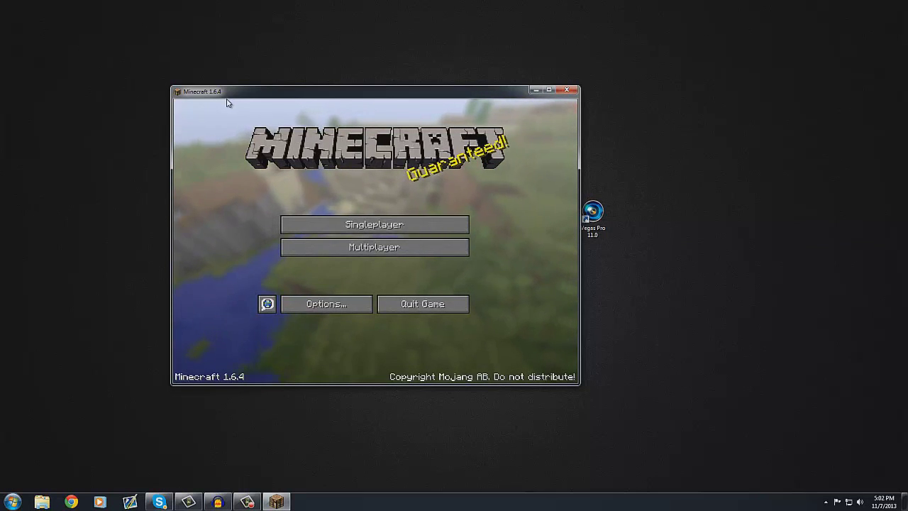
drag(229, 101, 174, 37)
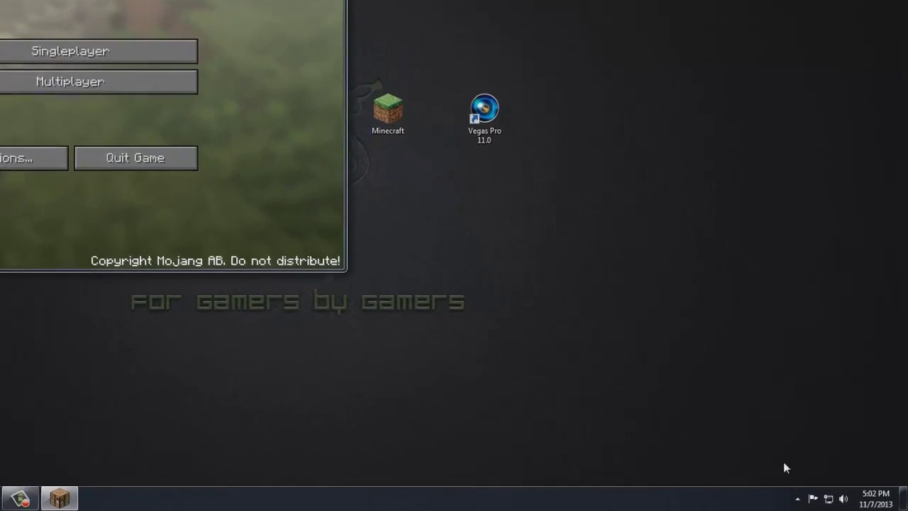
Open Sizer's preset configuration from the tray and delete the old 720p HD preset.
click(797, 499)
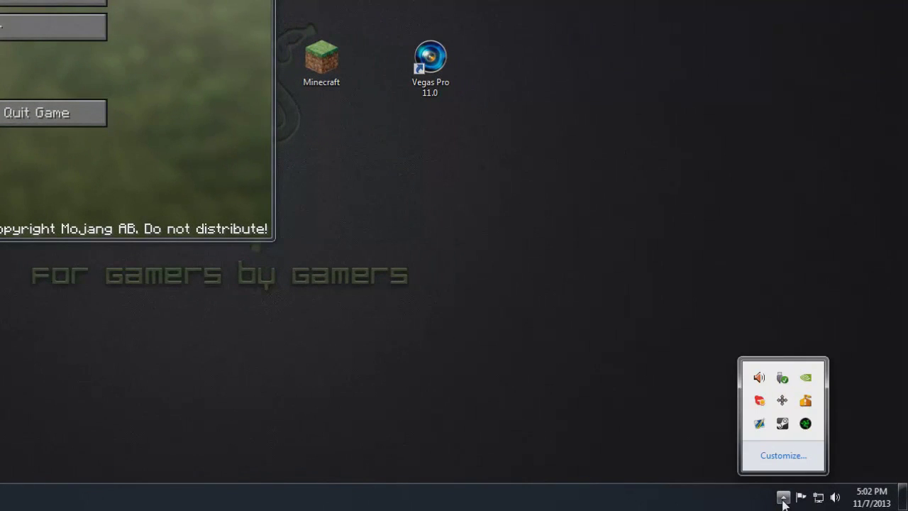
right_click(785, 415)
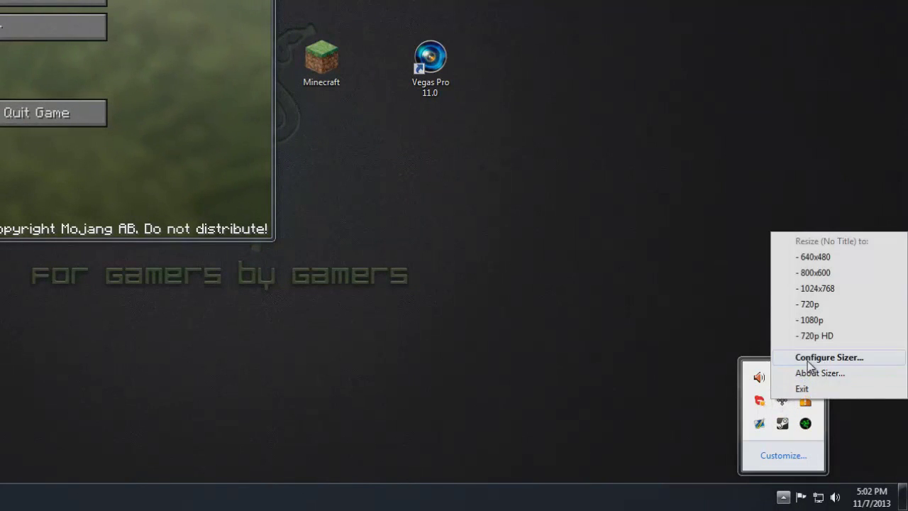
click(801, 357)
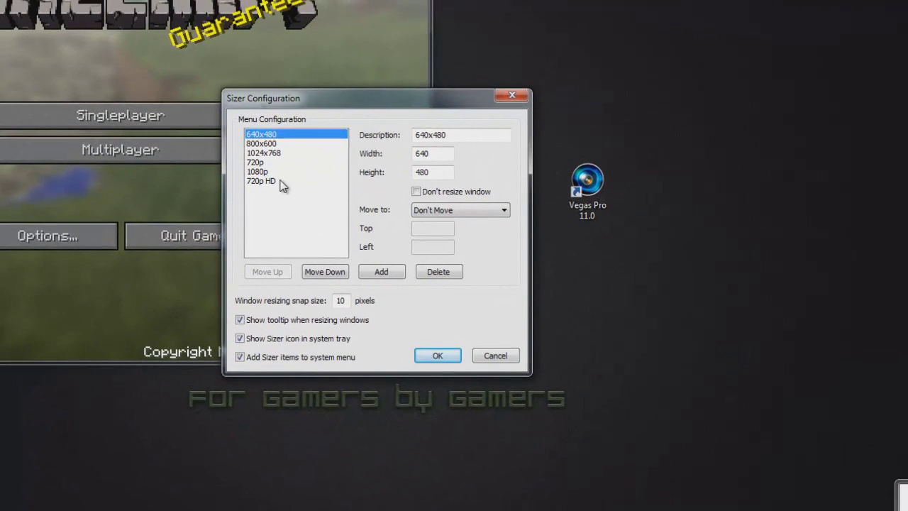
click(288, 181)
click(435, 272)
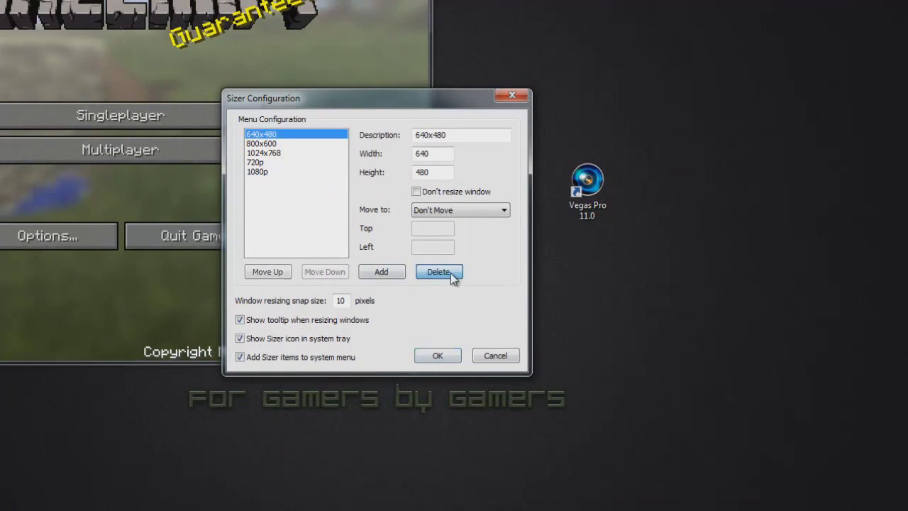
Review the 1024x768, 800x600 and 640x480 presets' settings.
click(277, 153)
click(288, 143)
click(280, 134)
click(284, 152)
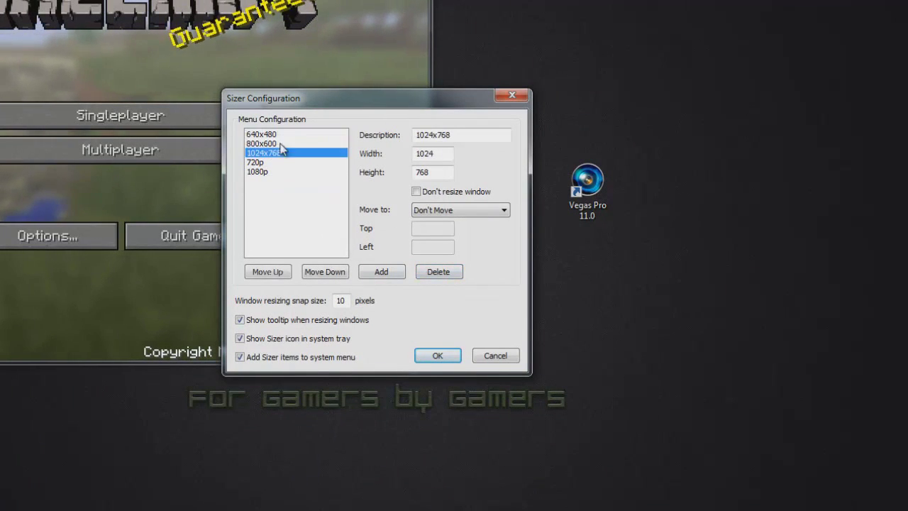
click(281, 134)
Add a new preset named '720p HD' with width 1296 and height 758.
click(388, 274)
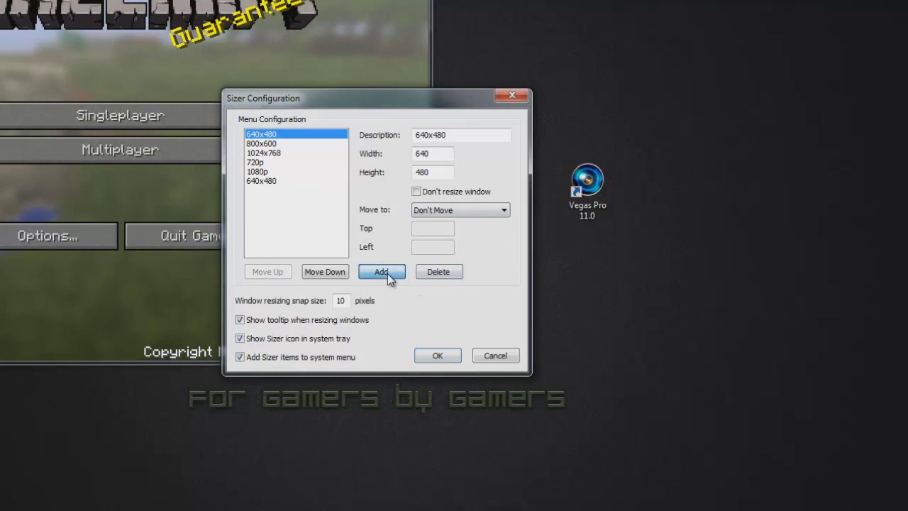
click(281, 183)
double_click(426, 135)
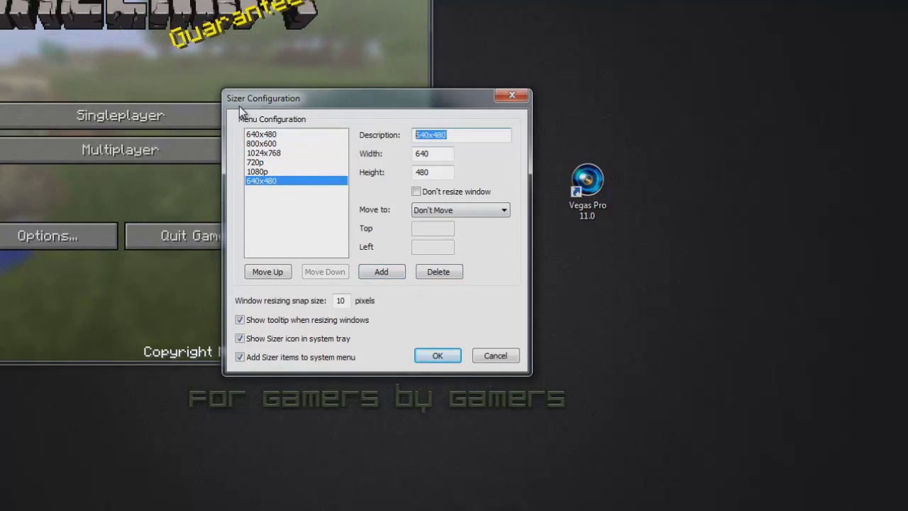
text(720)
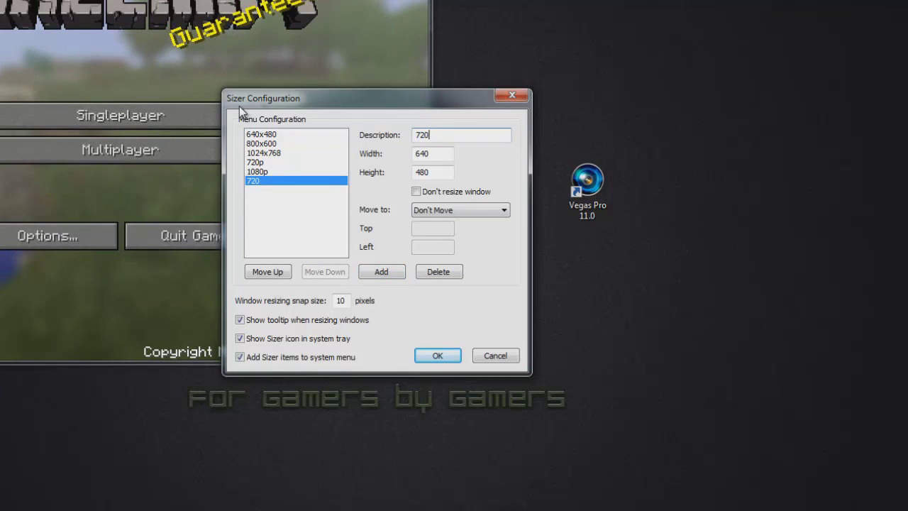
text( P HD)
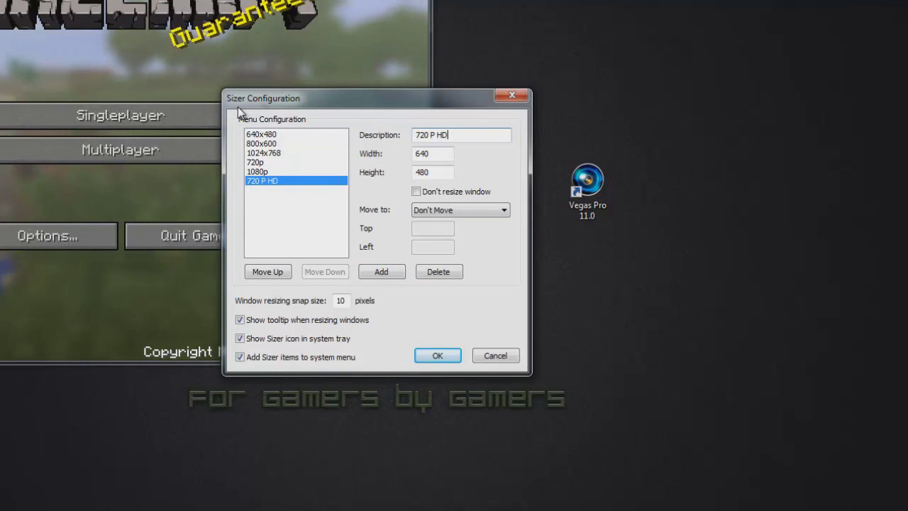
click(436, 135)
key(BackSpace)
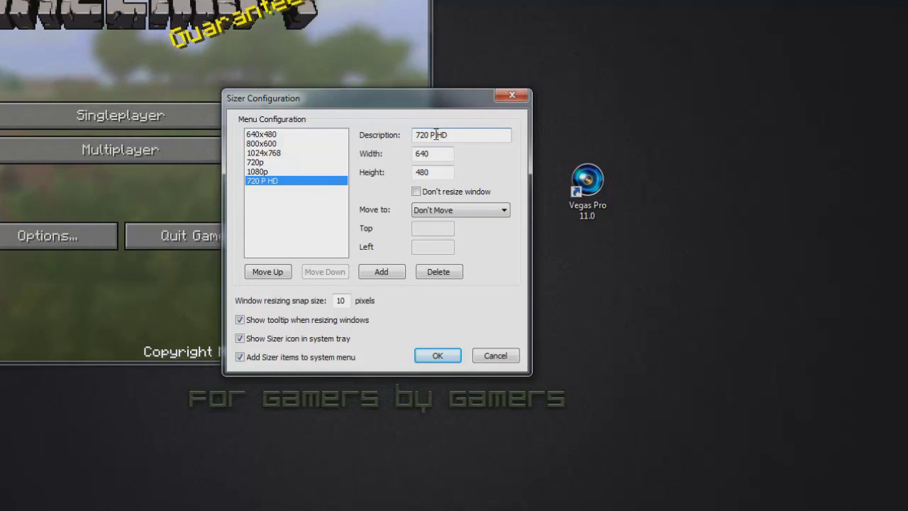
text(p)
key(Tab)
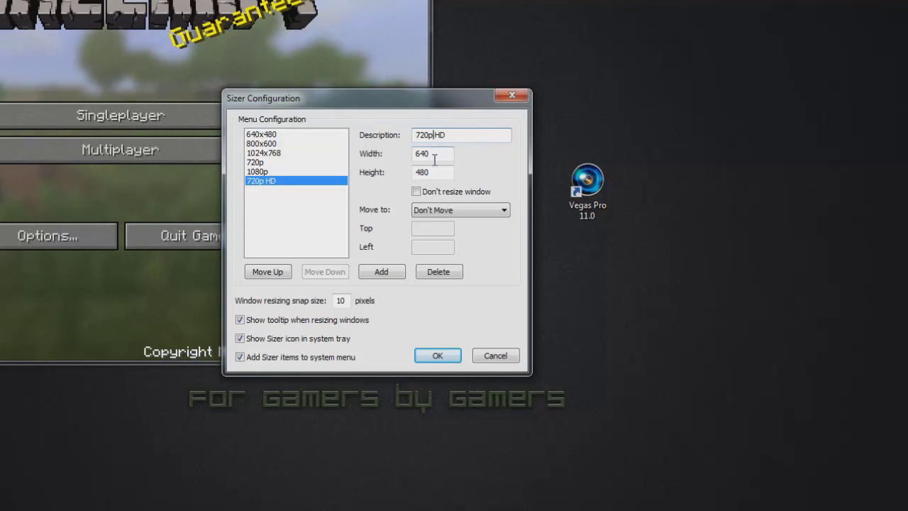
text(12)
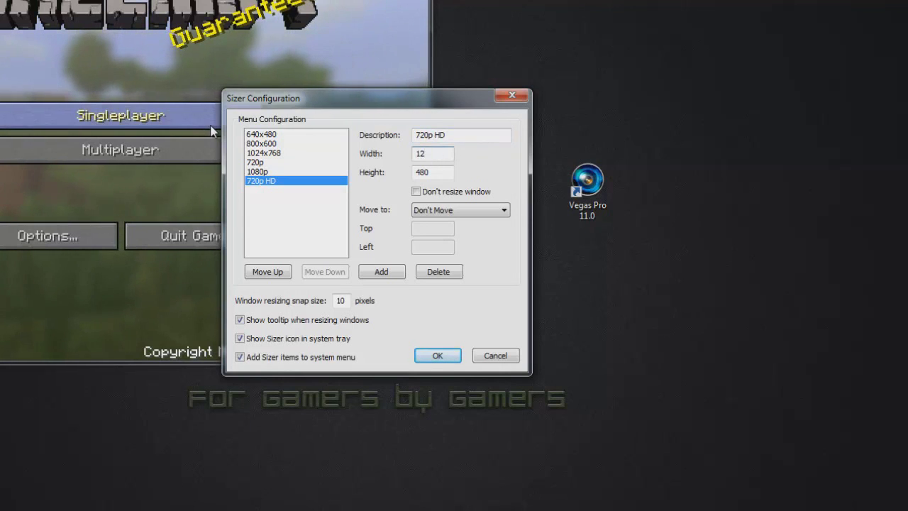
text(96)
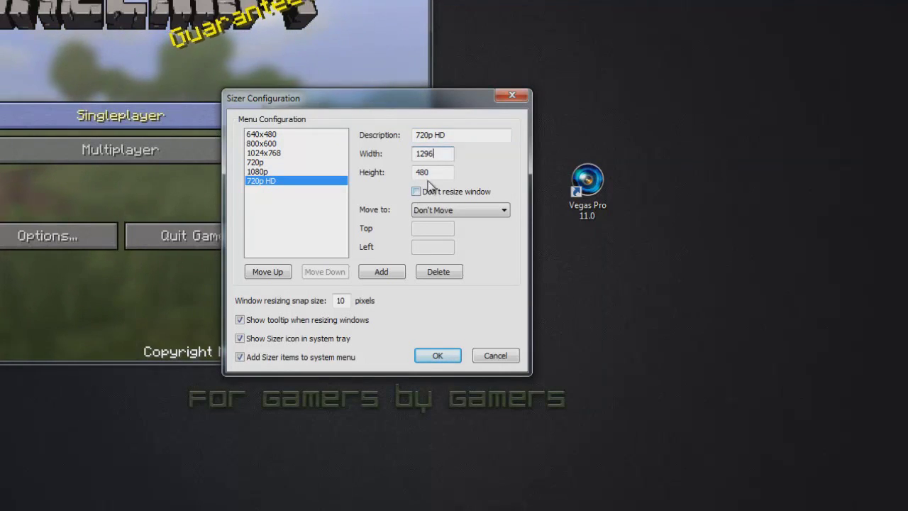
key(Tab)
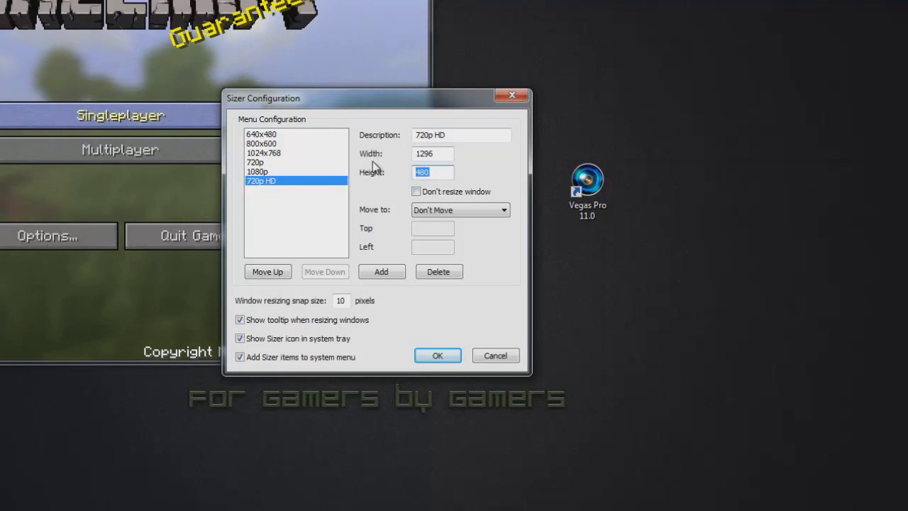
text(758)
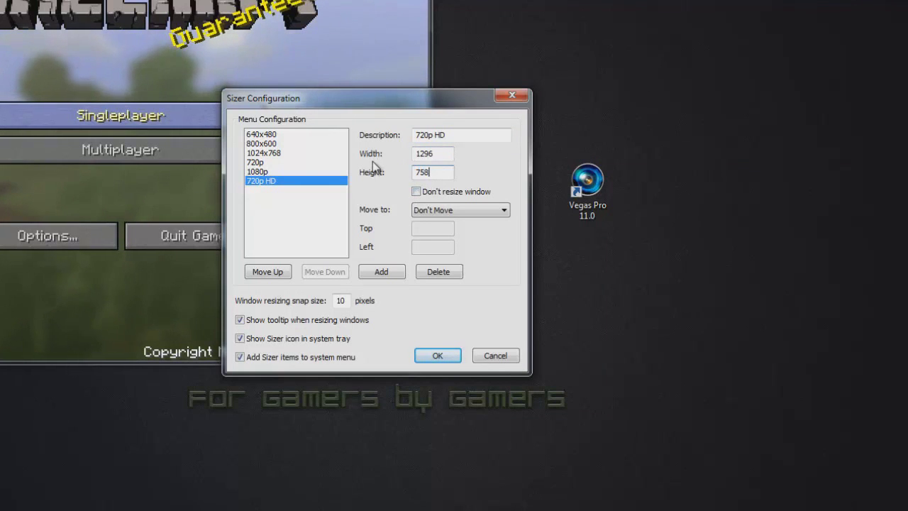
Check the new 720p HD preset's values against the others and save the presets.
click(262, 163)
click(264, 180)
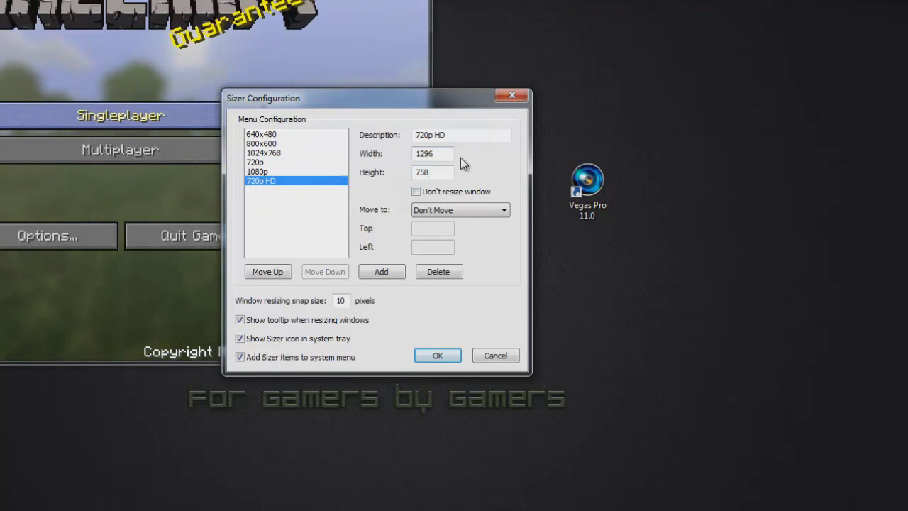
key(Tab)
key(Tab)
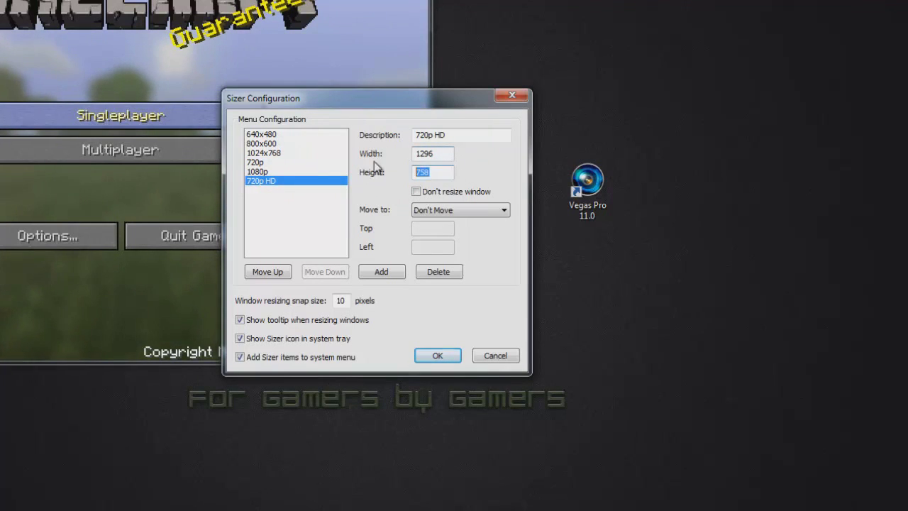
click(257, 162)
click(269, 181)
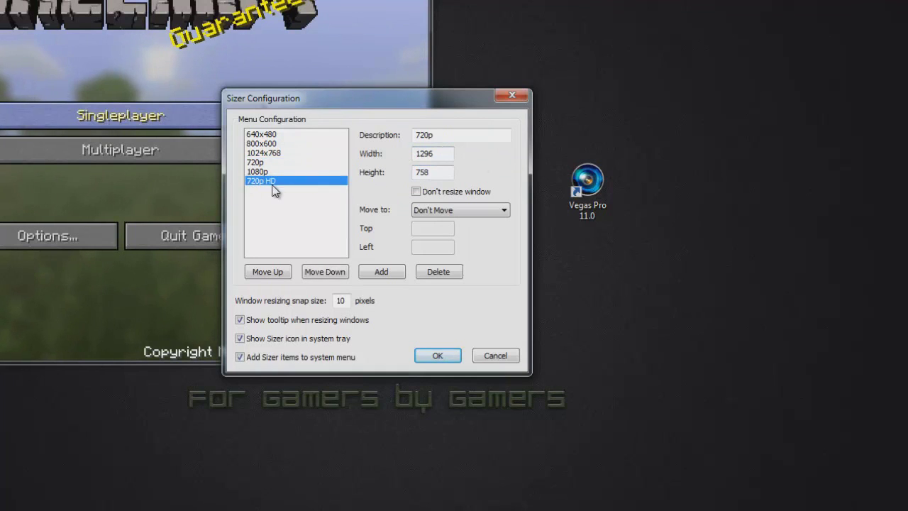
click(445, 354)
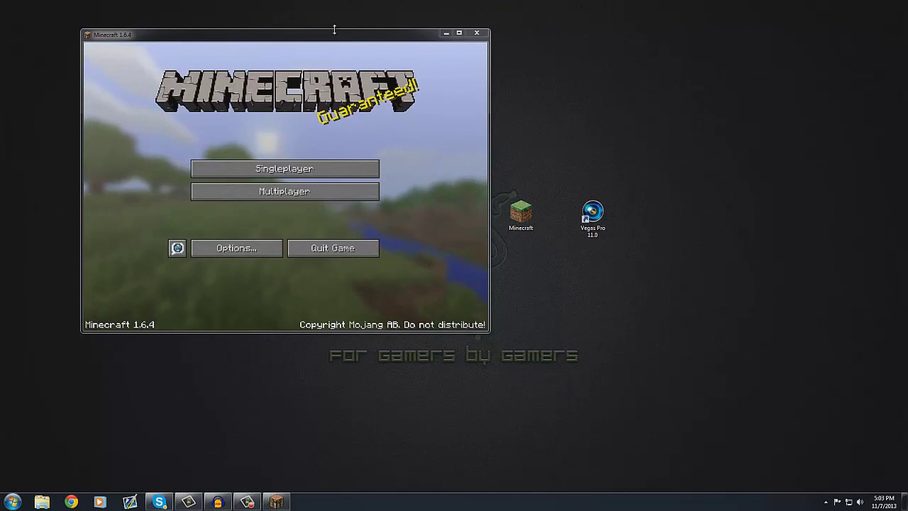
Size Minecraft to Sizer's 720p HD preset, move it top-left, and minimize it.
right_click(335, 30)
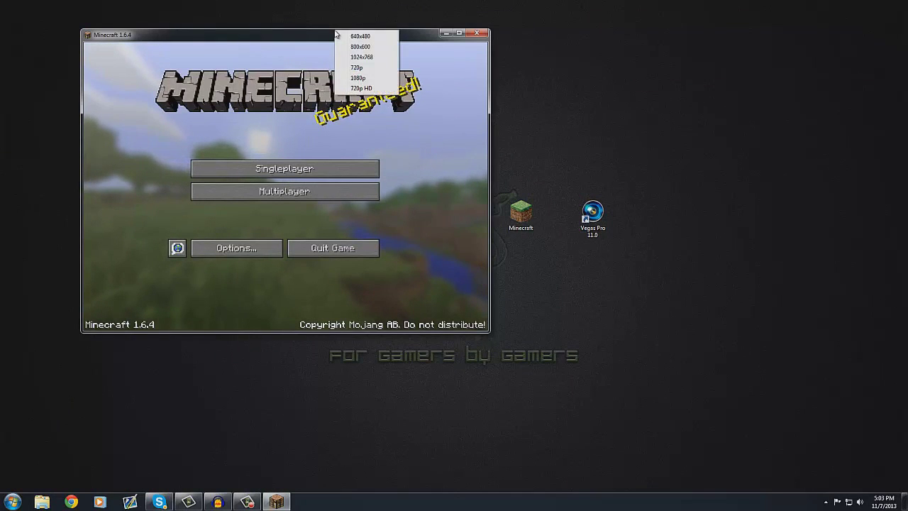
click(356, 89)
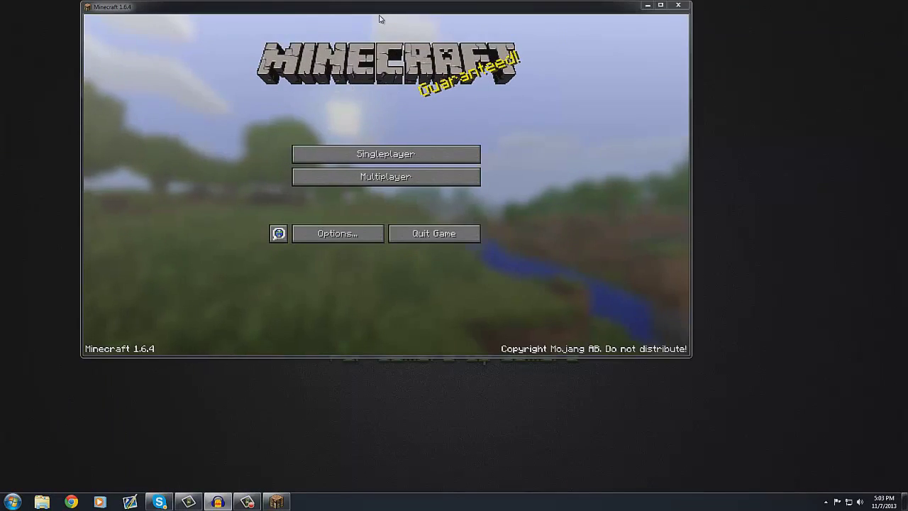
drag(385, 11, 313, 27)
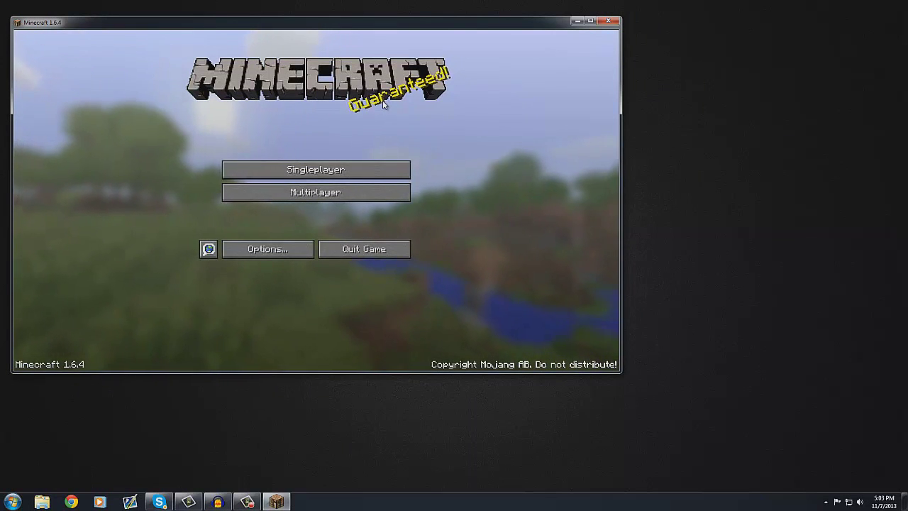
click(577, 22)
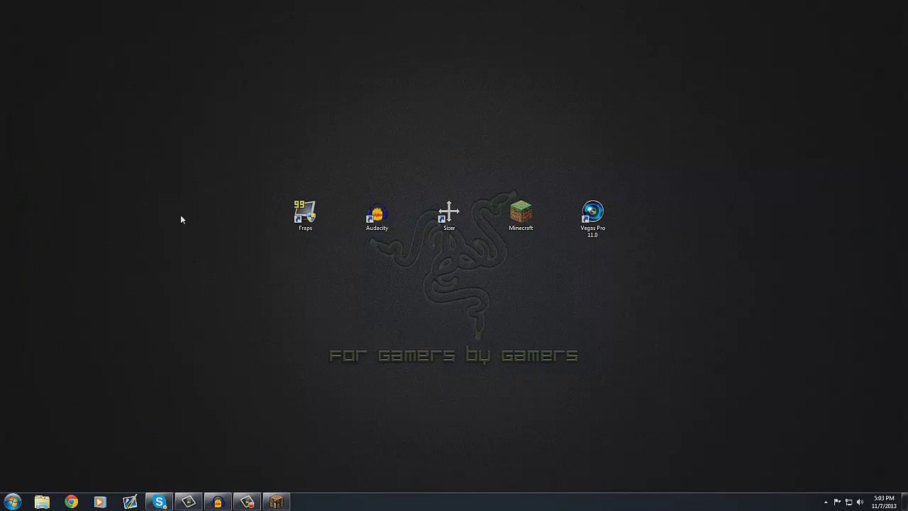
Launch Fraps and view its FPS and Movies settings, leaving the movie save folder unchanged.
double_click(307, 227)
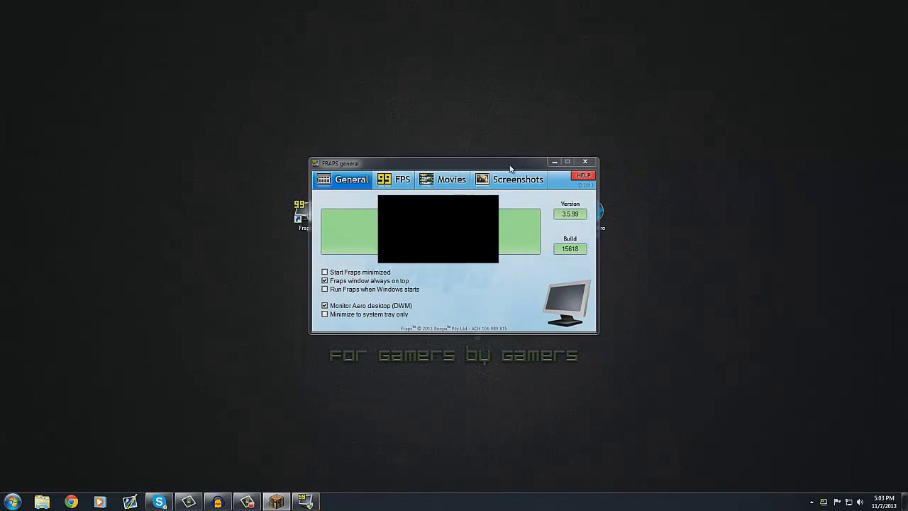
drag(509, 168, 661, 204)
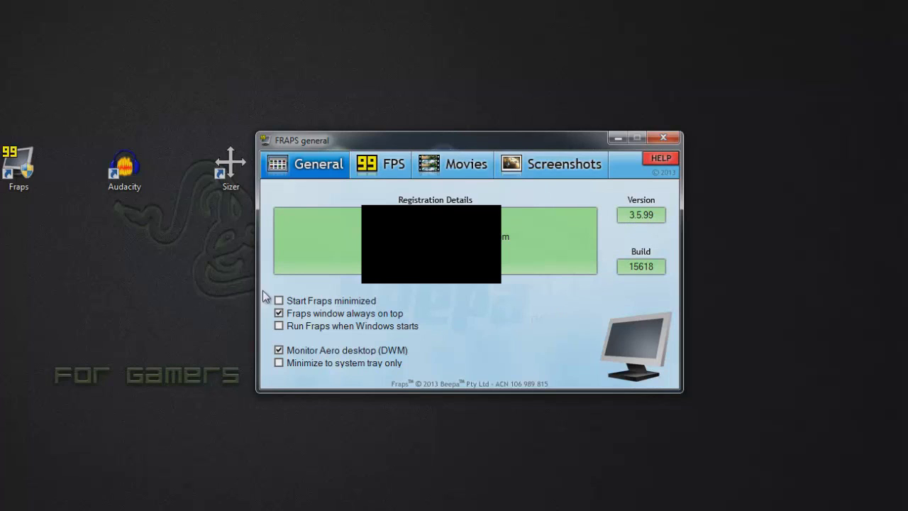
click(383, 167)
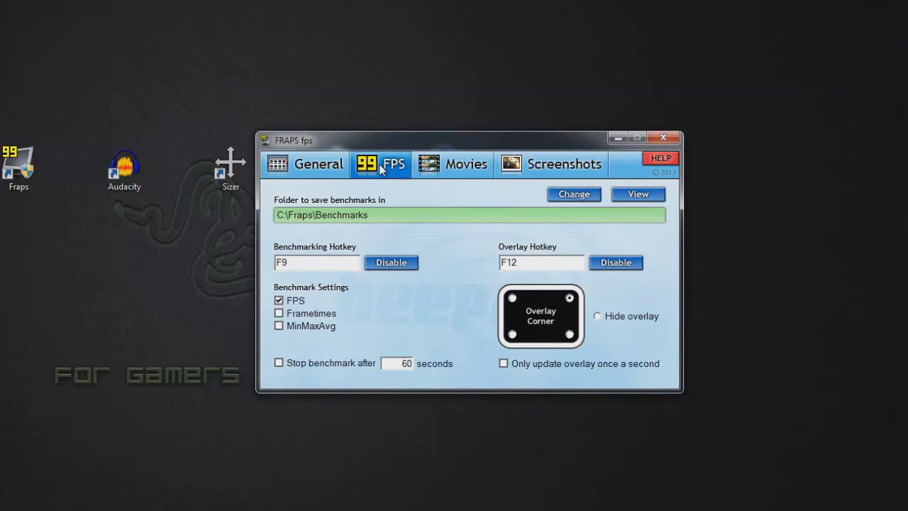
click(461, 176)
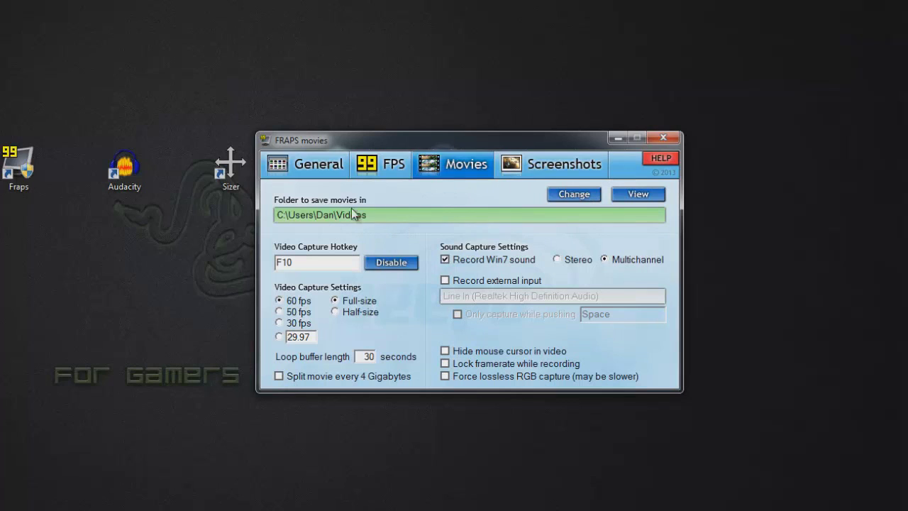
click(575, 194)
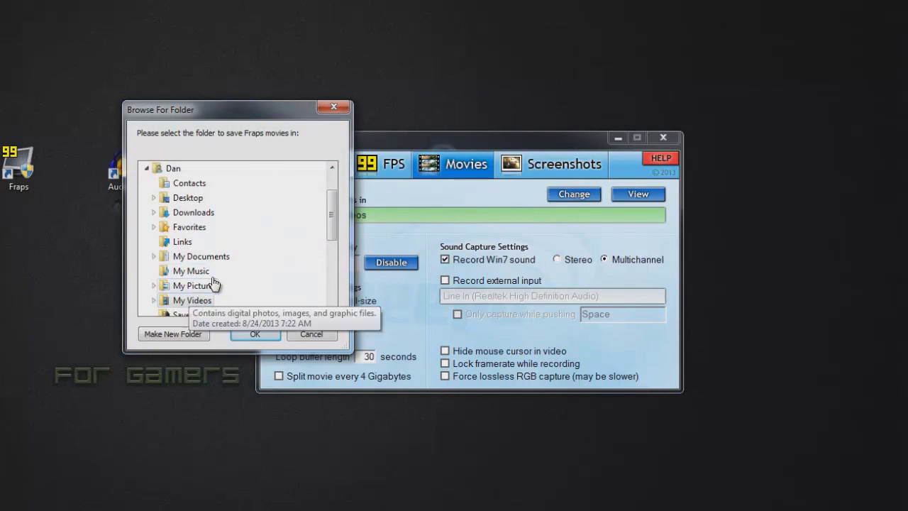
click(309, 333)
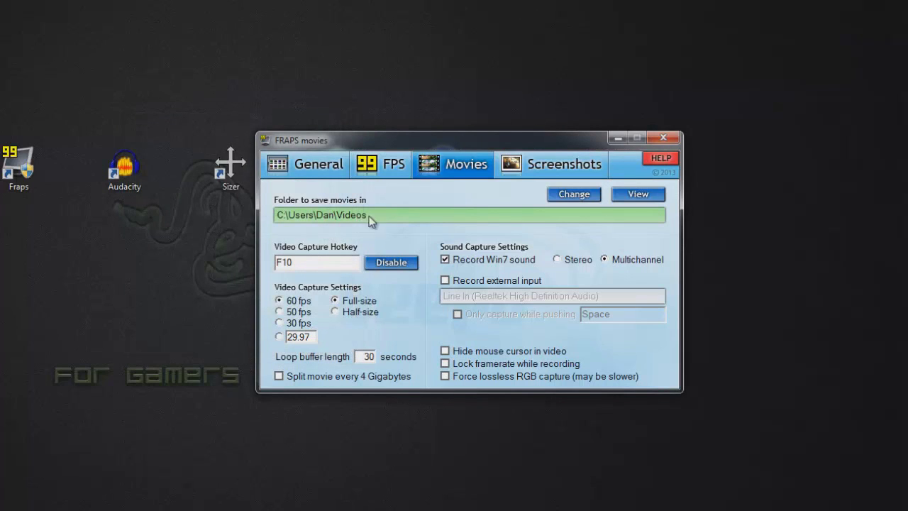
click(336, 263)
key(F10)
click(480, 279)
click(445, 281)
click(479, 351)
click(479, 351)
click(518, 174)
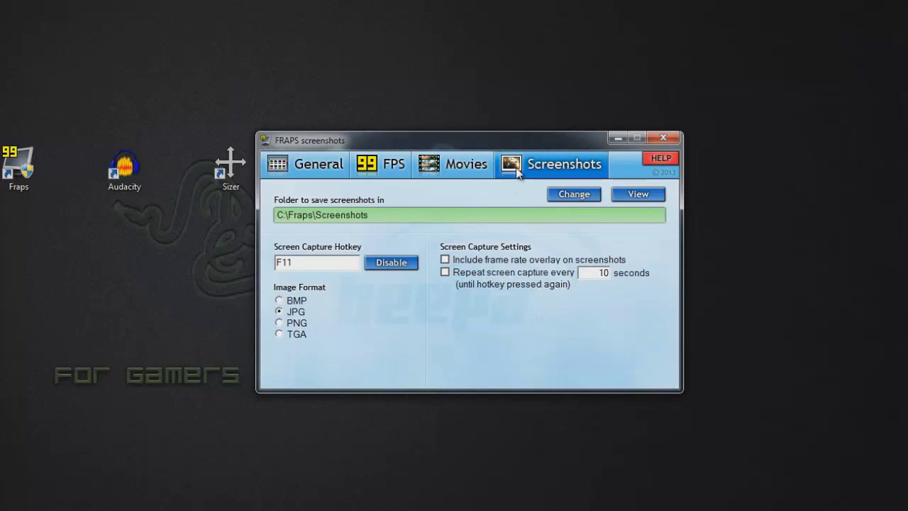
click(300, 165)
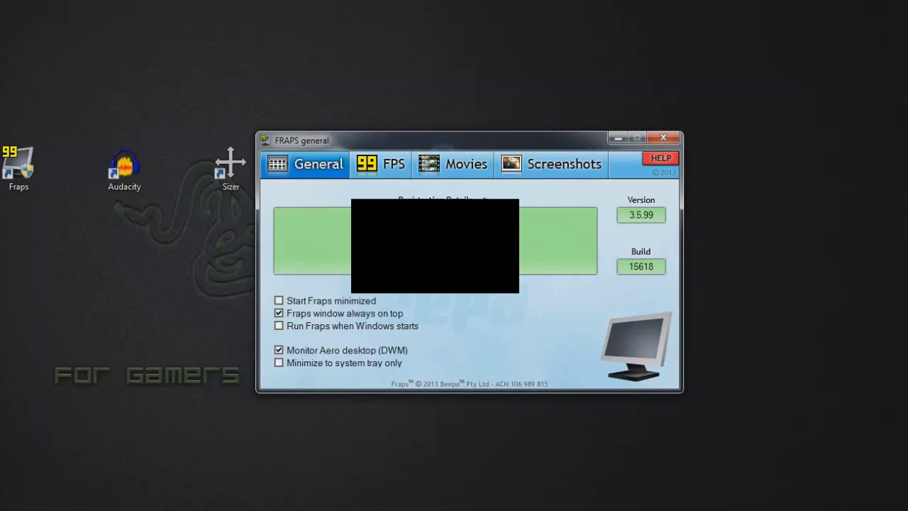
click(465, 167)
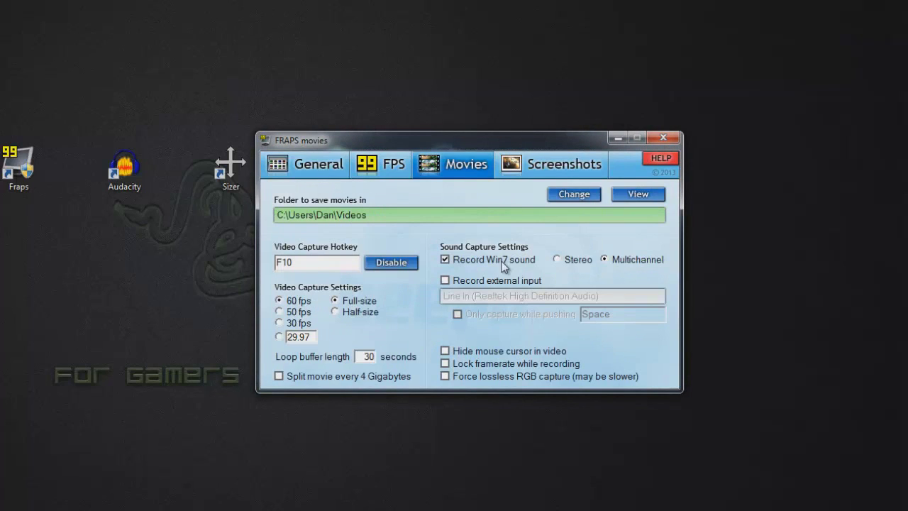
Minimize Fraps, launch Audacity with an empty project, and restore Minecraft.
click(619, 137)
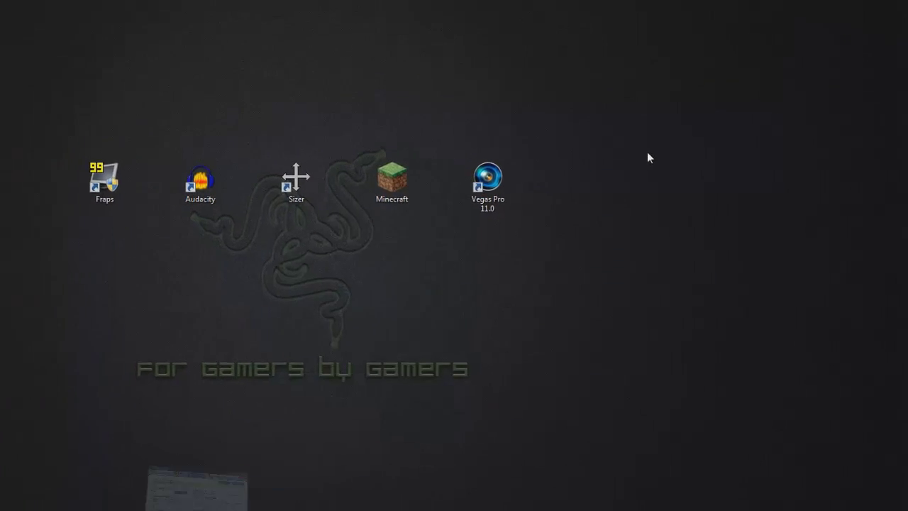
double_click(376, 214)
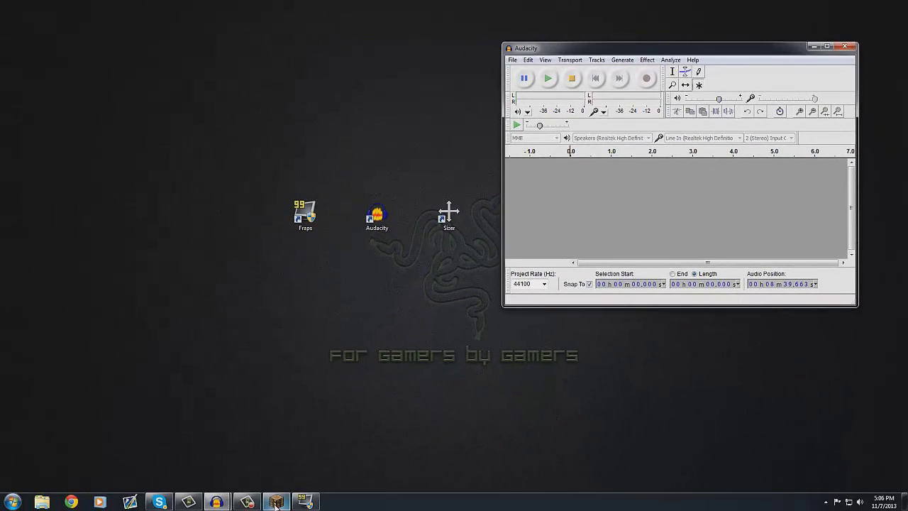
click(277, 502)
Load the New World save, pause at the Game menu, and move Audacity lower beside it.
click(273, 178)
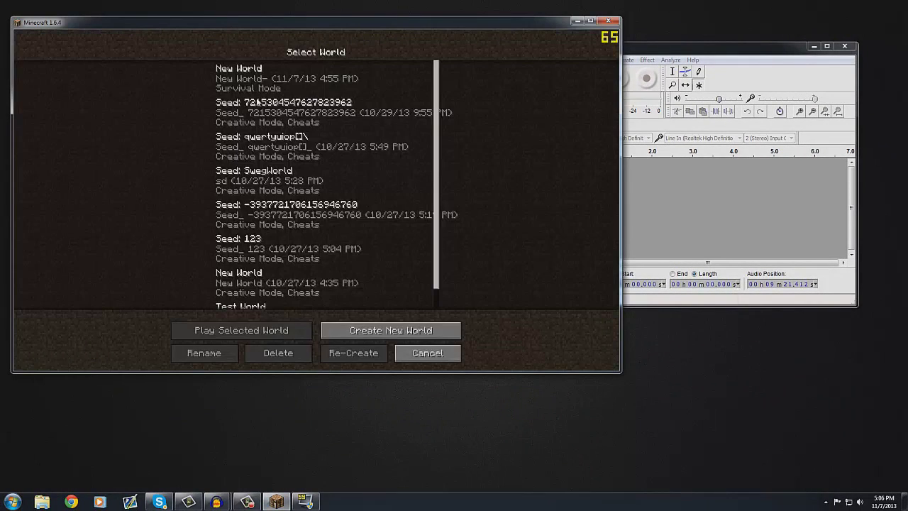
double_click(268, 74)
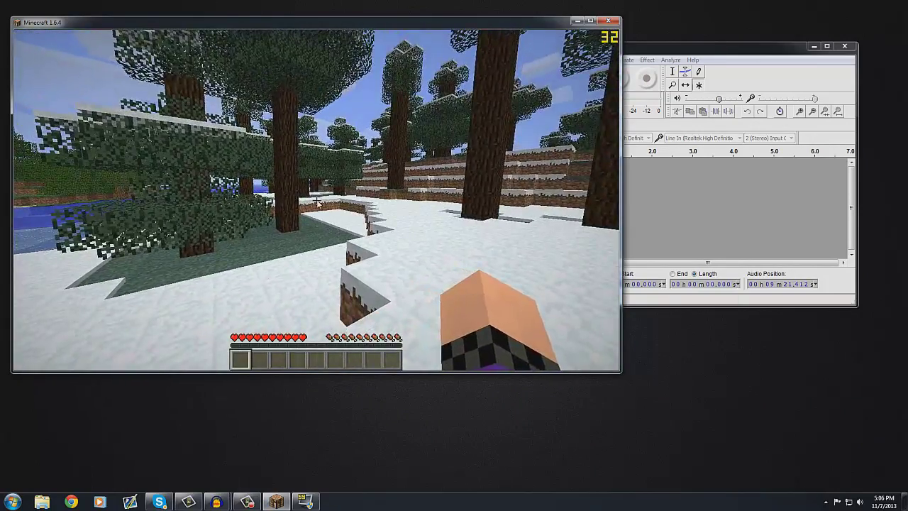
key(Escape)
drag(656, 51, 677, 159)
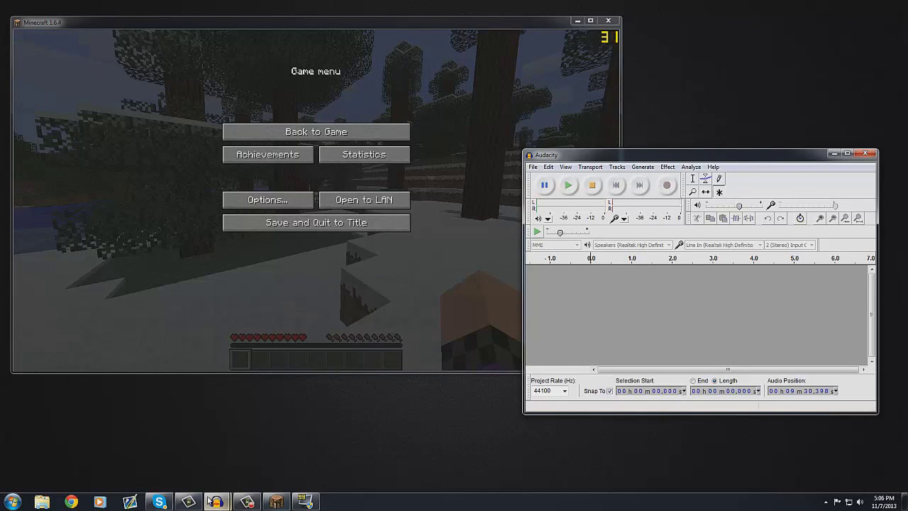
Dismiss Skype's taskbar jump list and bring the Fraps movie settings to the front.
right_click(156, 502)
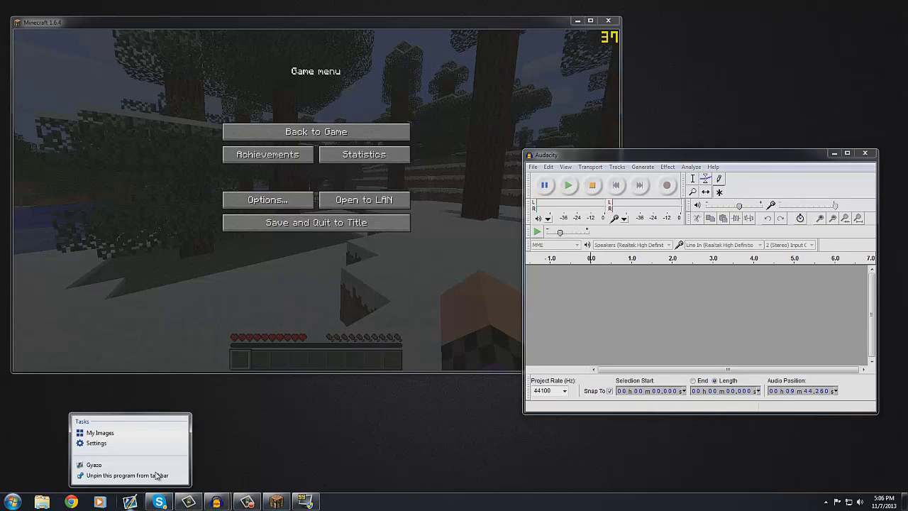
key(Escape)
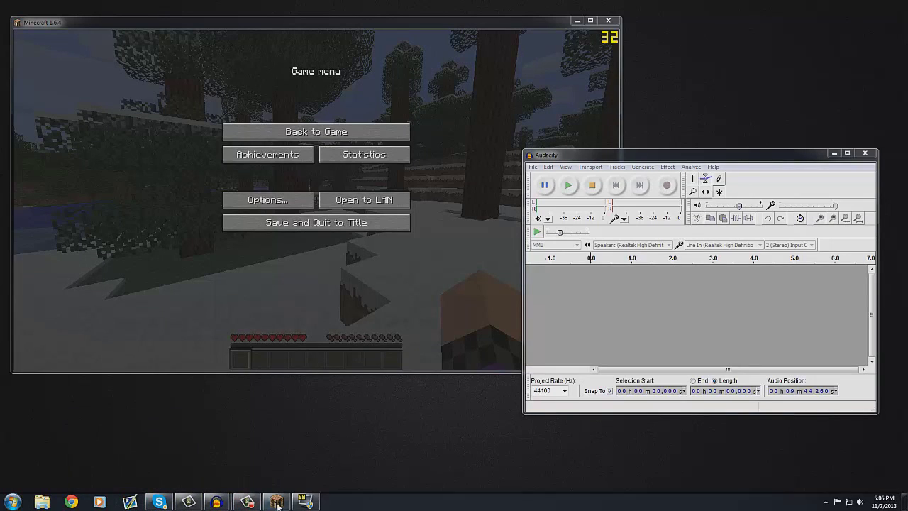
click(306, 502)
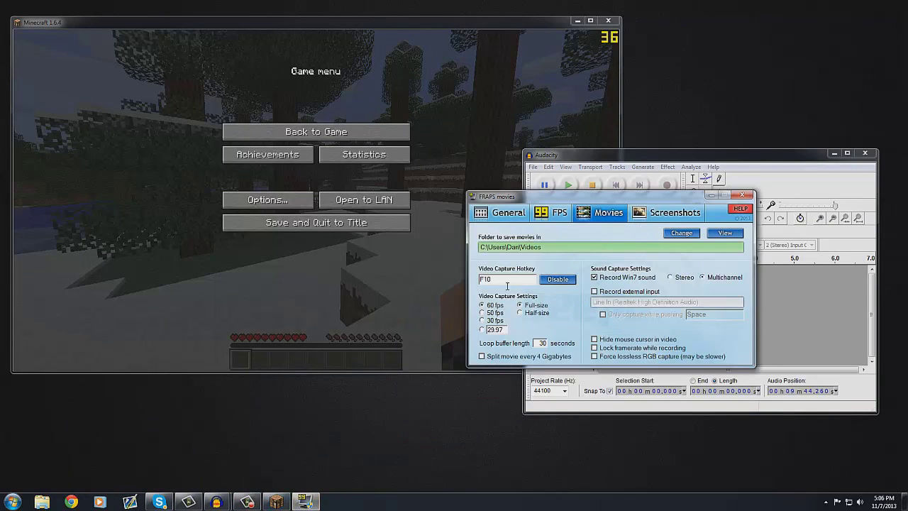
Set Fraps's video capture hotkey to 1, minimize Fraps, and start capturing with F9.
click(481, 276)
key(1)
click(712, 195)
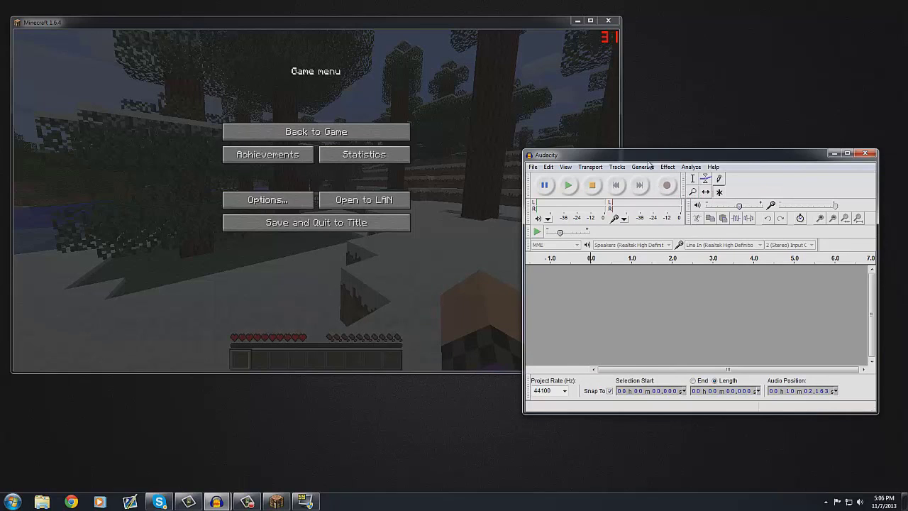
key(F9)
Switch to the recording Audacity window, dismiss its help options, and minimize it.
key(alt+Tab)
key(alt+Tab)
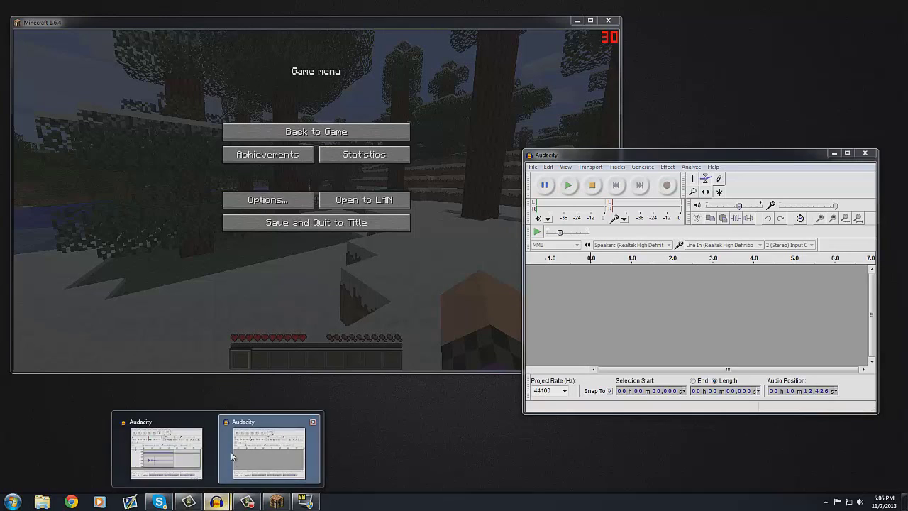
key(alt+Tab)
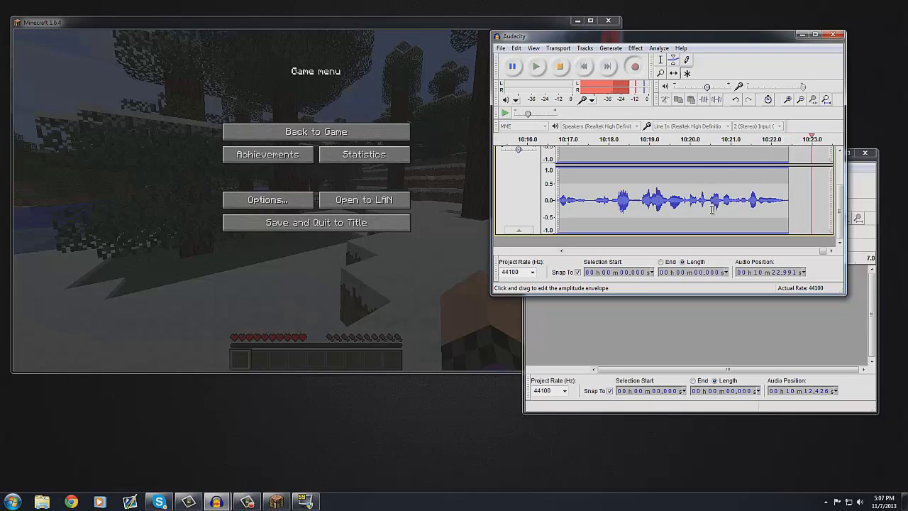
click(636, 48)
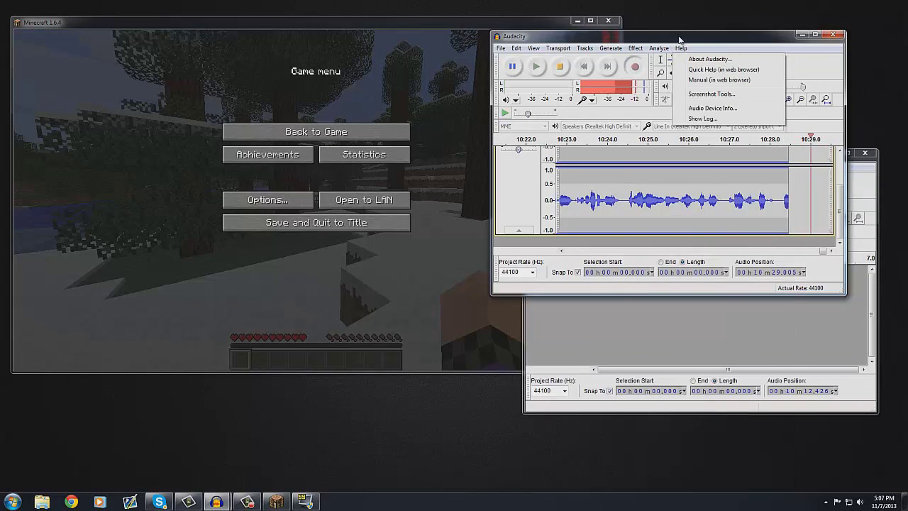
click(679, 40)
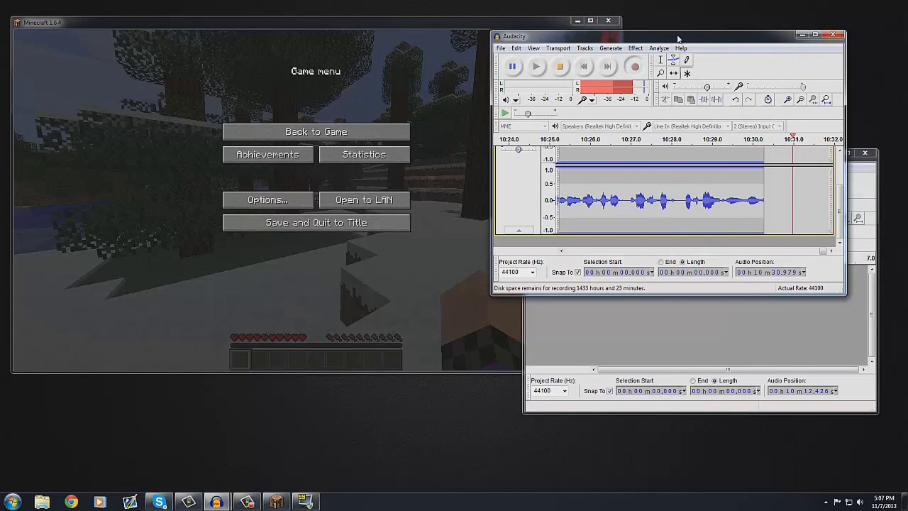
click(800, 35)
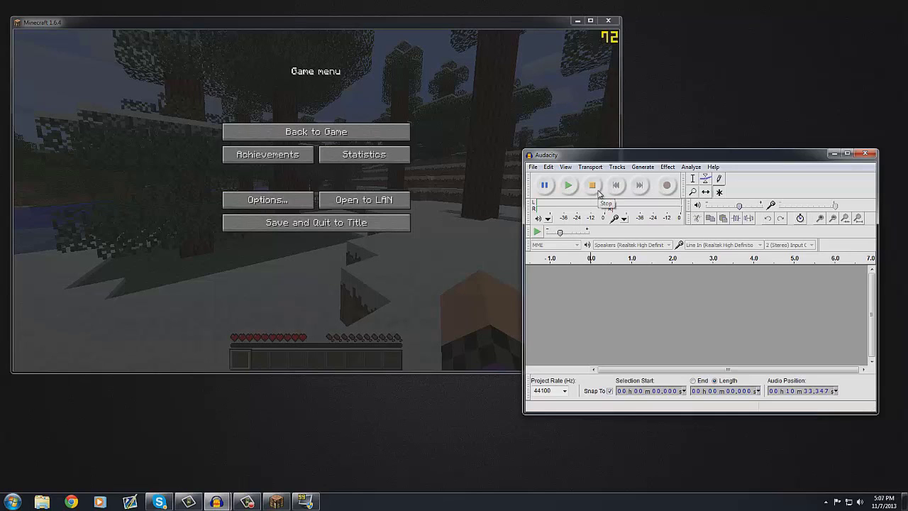
Minimize Audacity and Minecraft, then launch Vegas Pro 11.0 from the desktop.
click(834, 153)
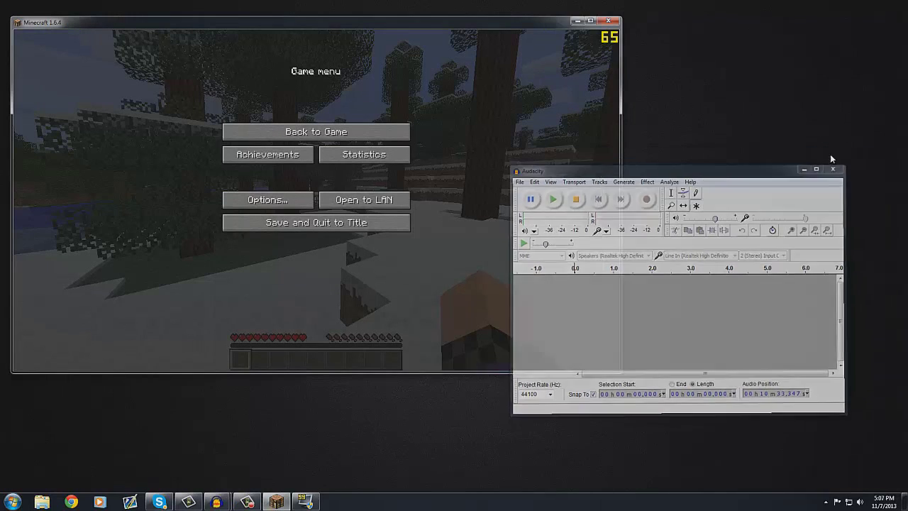
click(579, 21)
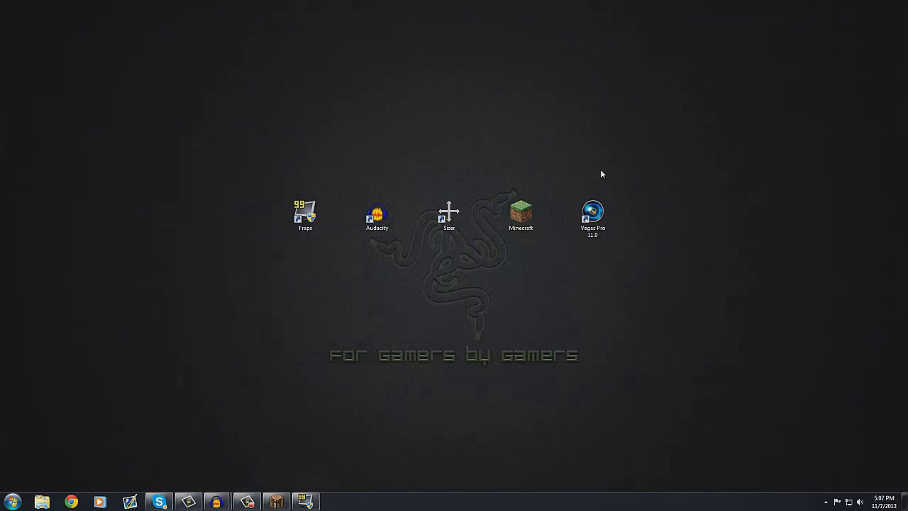
double_click(593, 224)
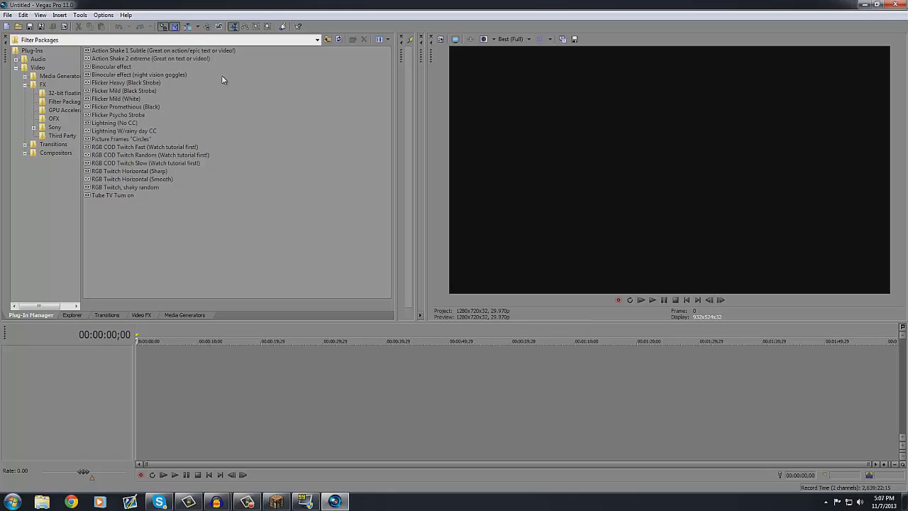
Open the javaw Minecraft recording from the Videos library onto the Vegas Pro timeline.
click(8, 15)
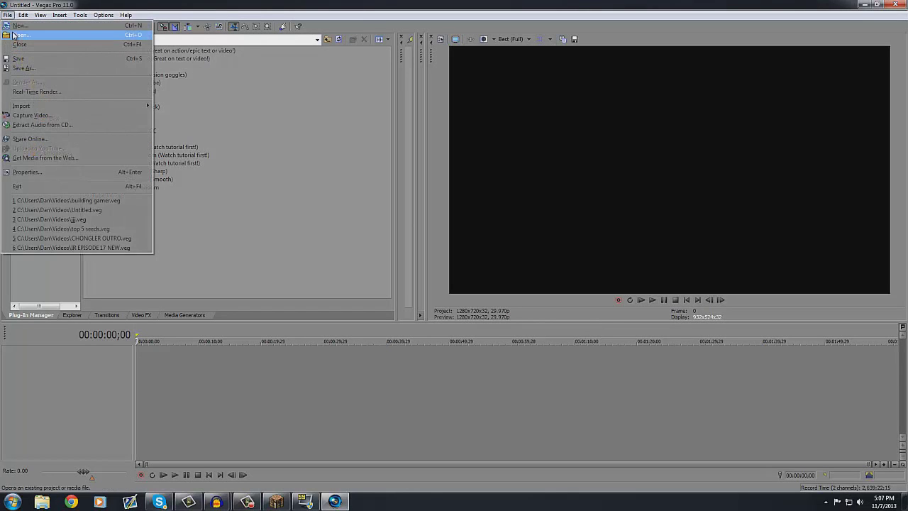
click(16, 35)
click(349, 183)
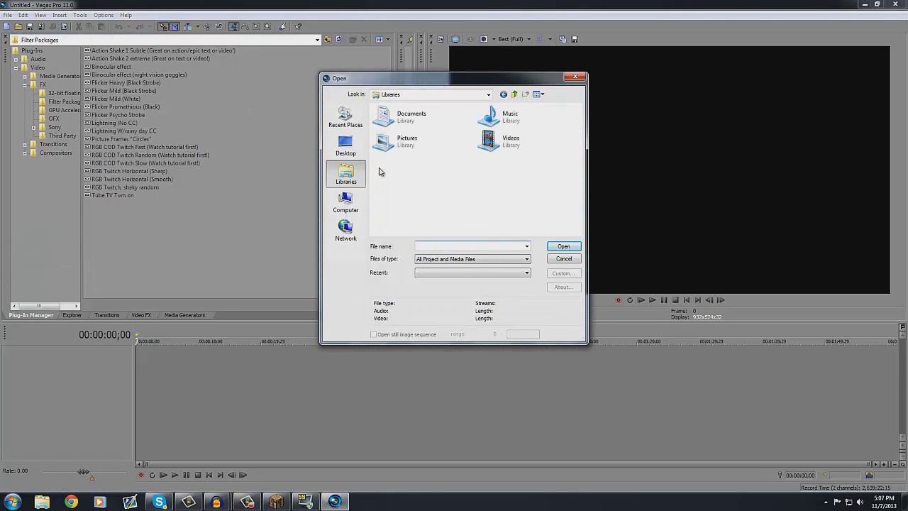
double_click(491, 137)
scroll(491, 135, down, 5)
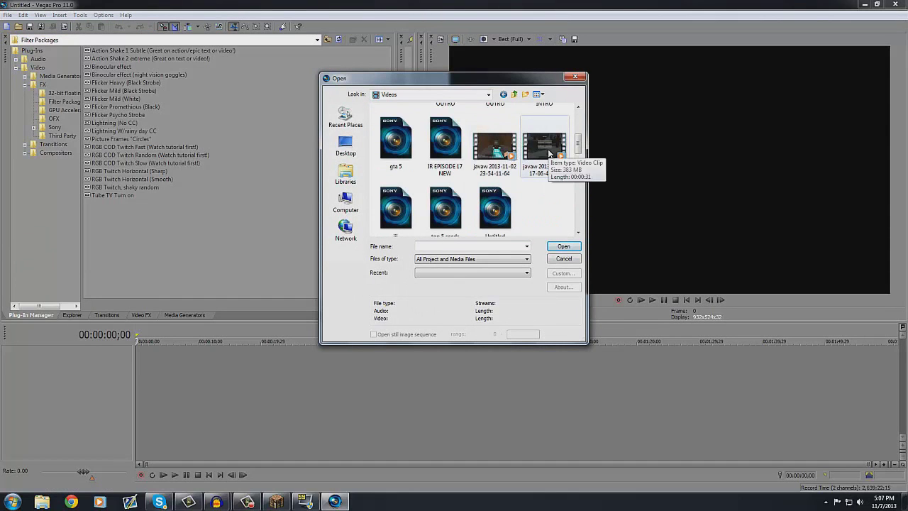
double_click(548, 152)
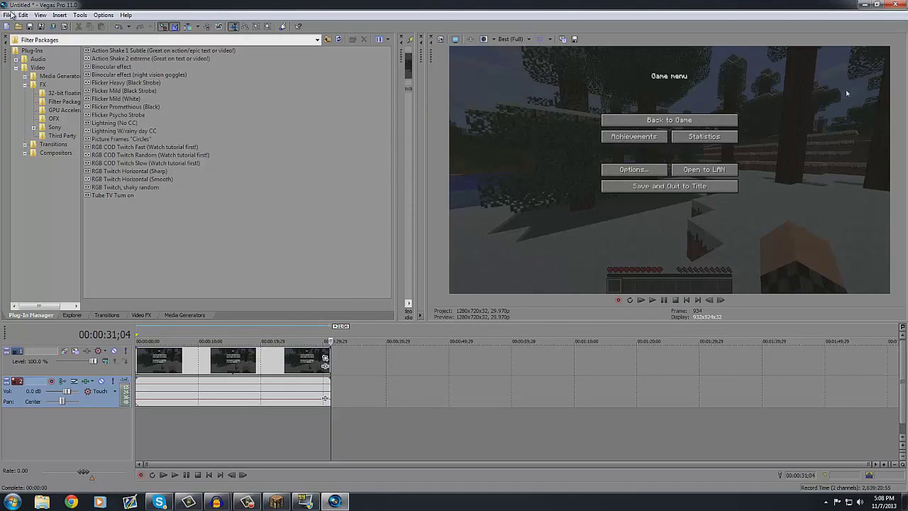
click(24, 15)
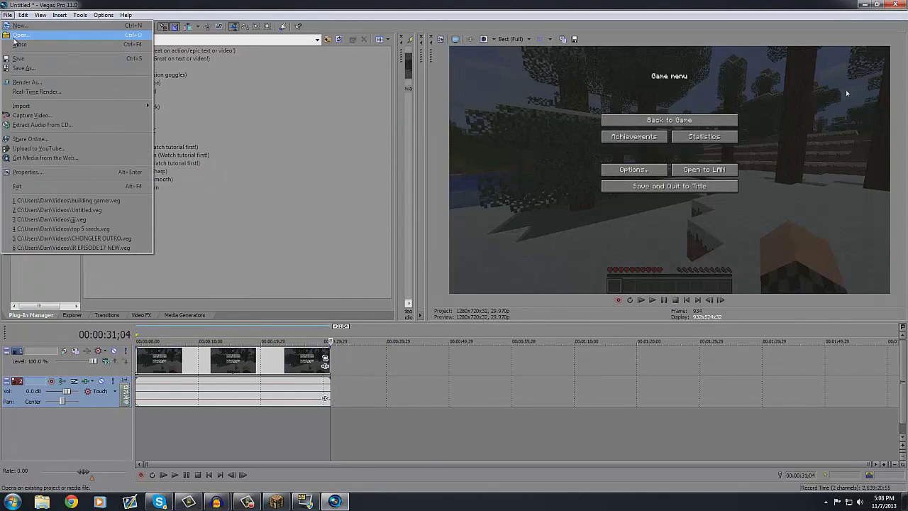
click(28, 34)
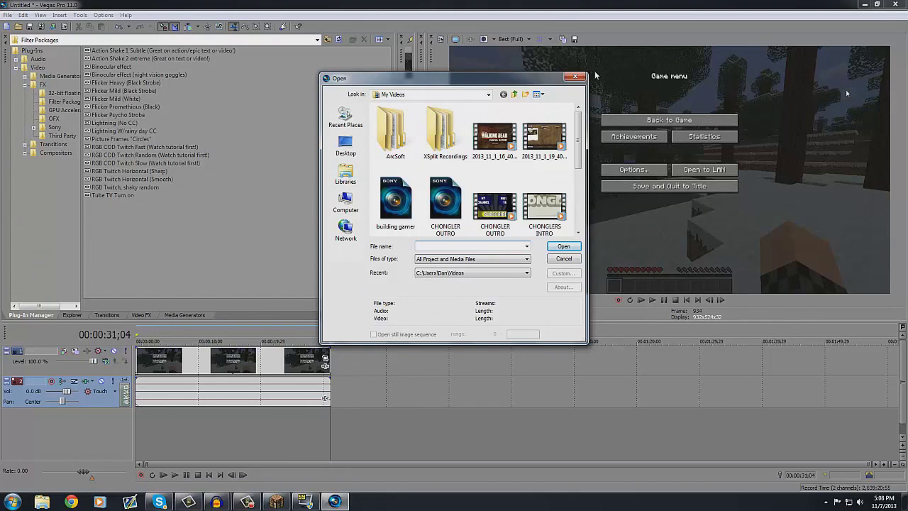
click(575, 76)
drag(578, 4, 467, 49)
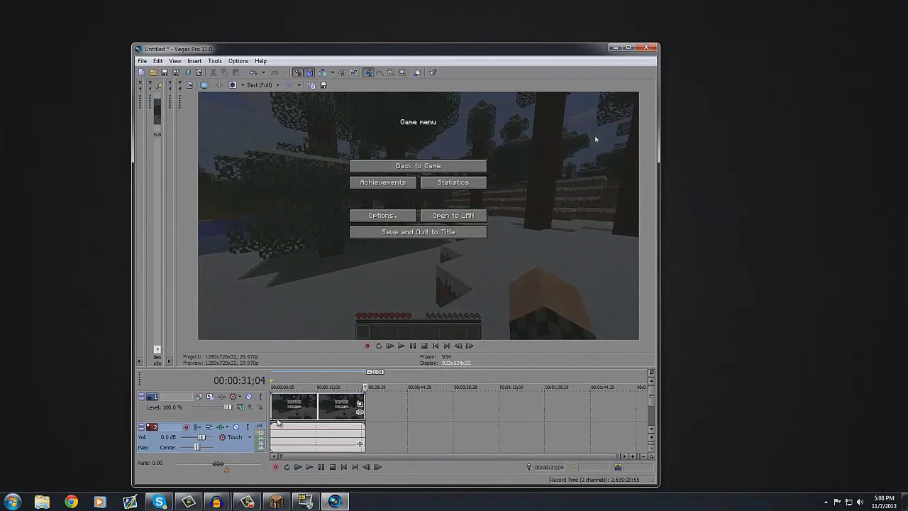
mouse_move(220, 503)
click(170, 450)
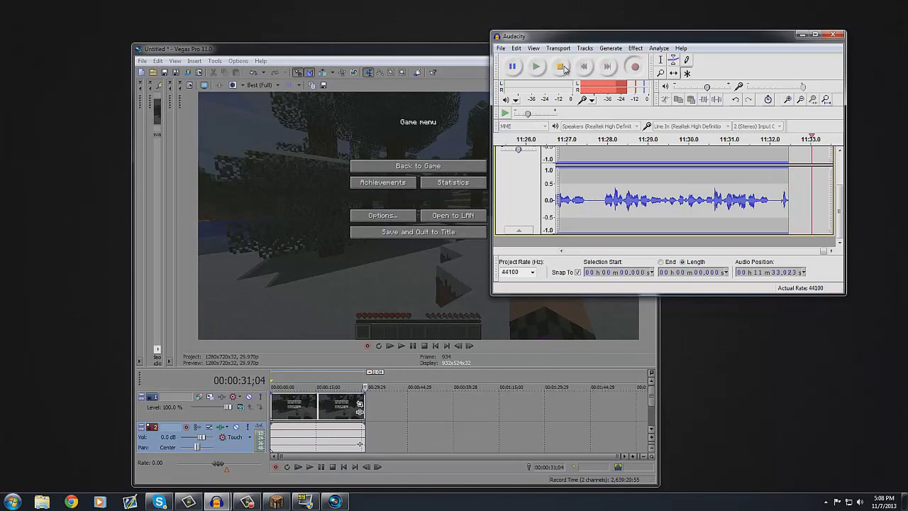
click(501, 47)
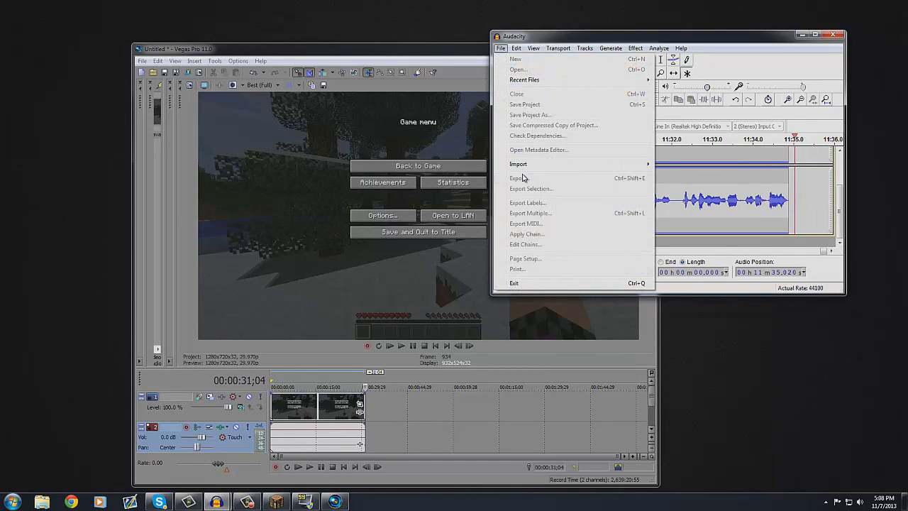
click(585, 48)
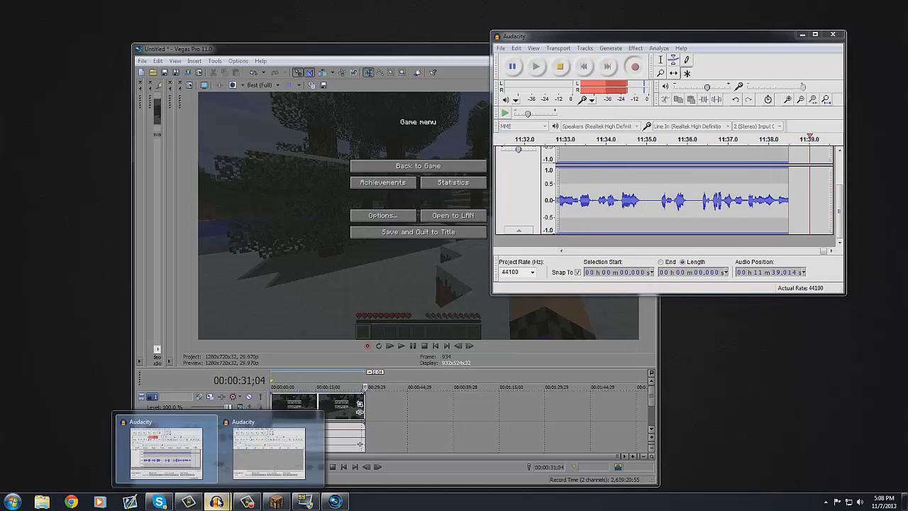
click(533, 167)
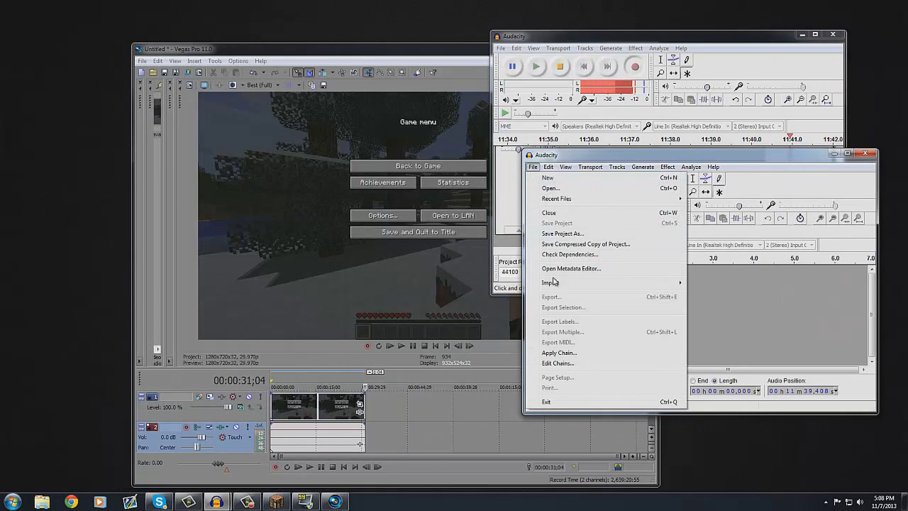
key(Escape)
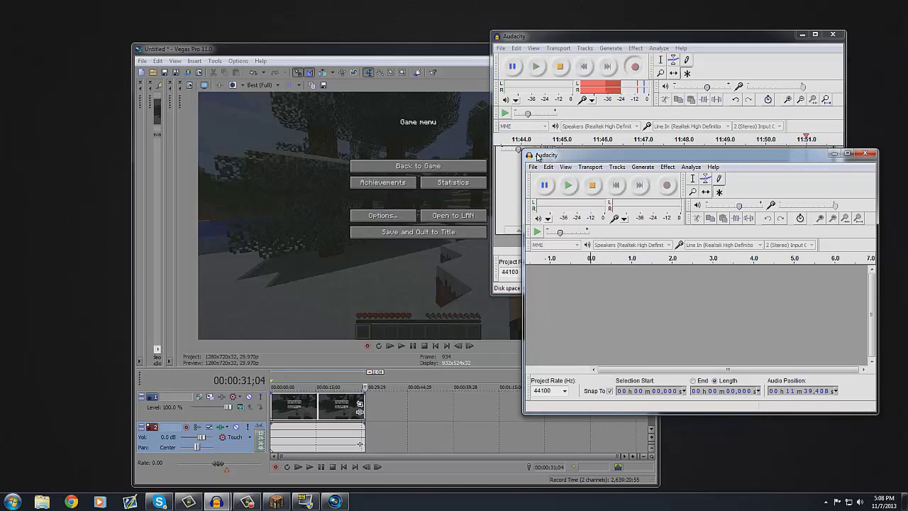
click(836, 155)
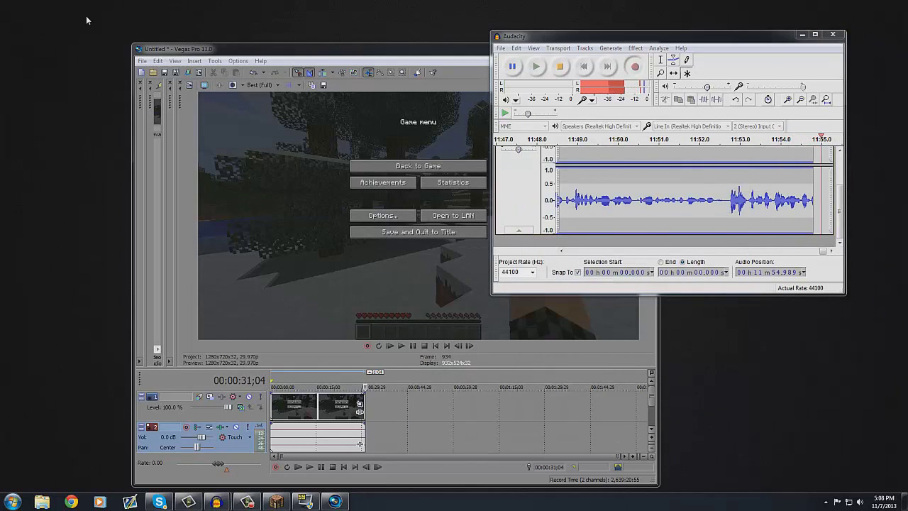
drag(89, 16, 238, 25)
drag(54, 3, 41, 44)
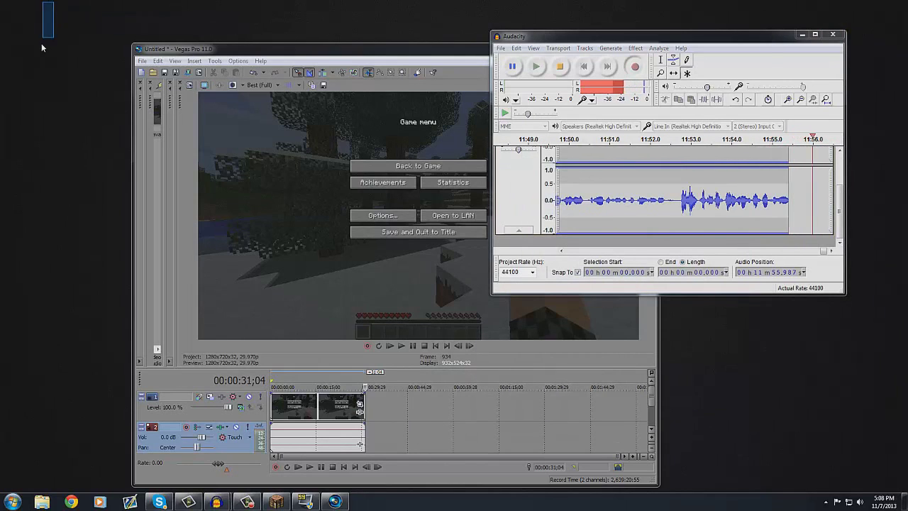
click(802, 35)
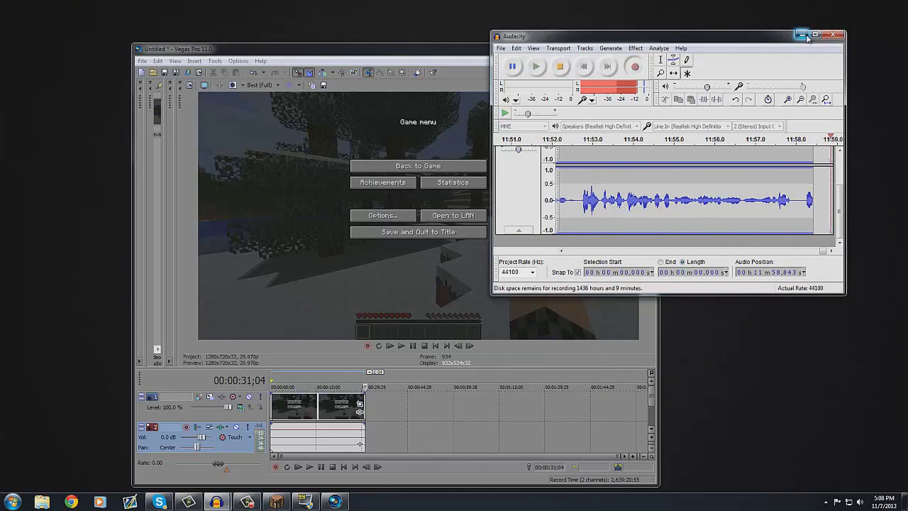
drag(571, 54, 574, 4)
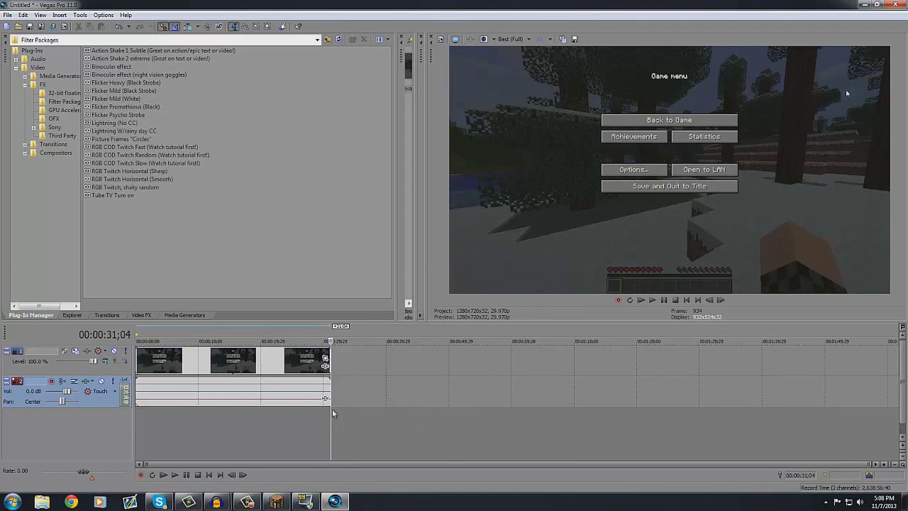
Add asdfd.wav from the Desktop as a new audio track and trim it down sharply.
click(4, 5)
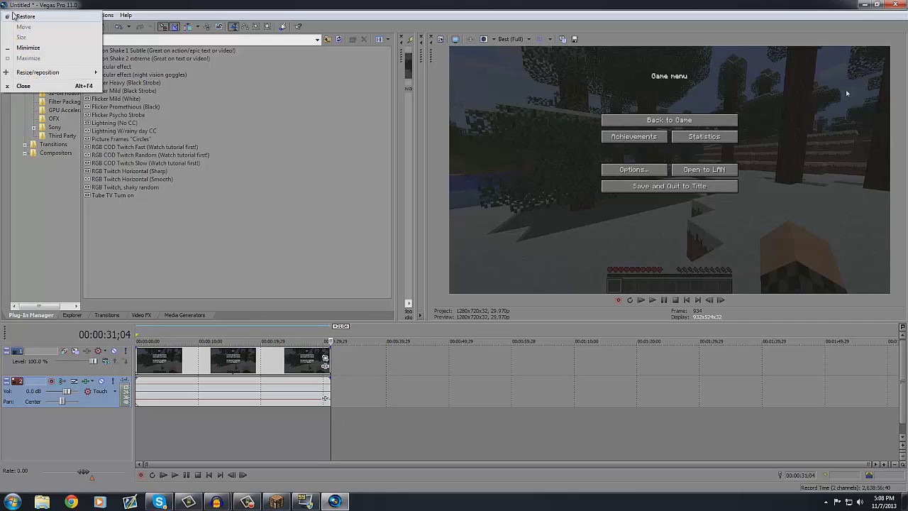
click(8, 15)
click(19, 34)
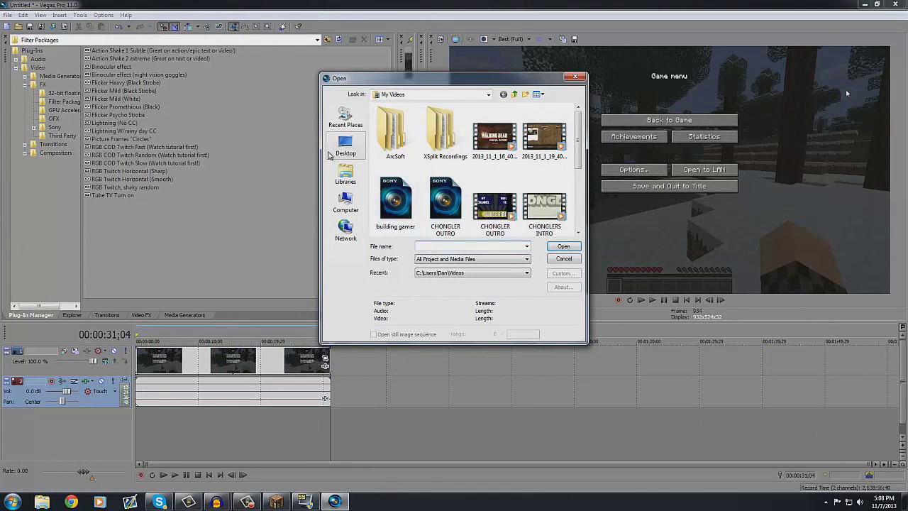
click(346, 146)
scroll(448, 185, down, 4)
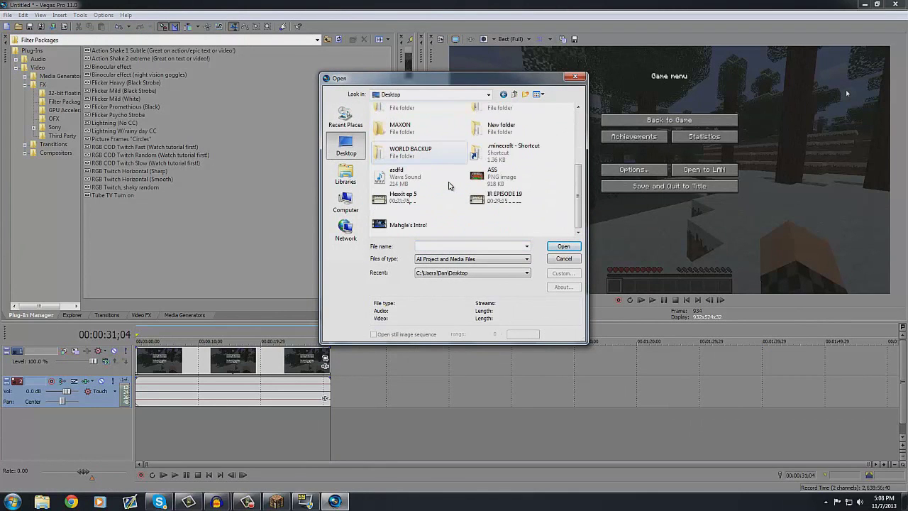
double_click(432, 175)
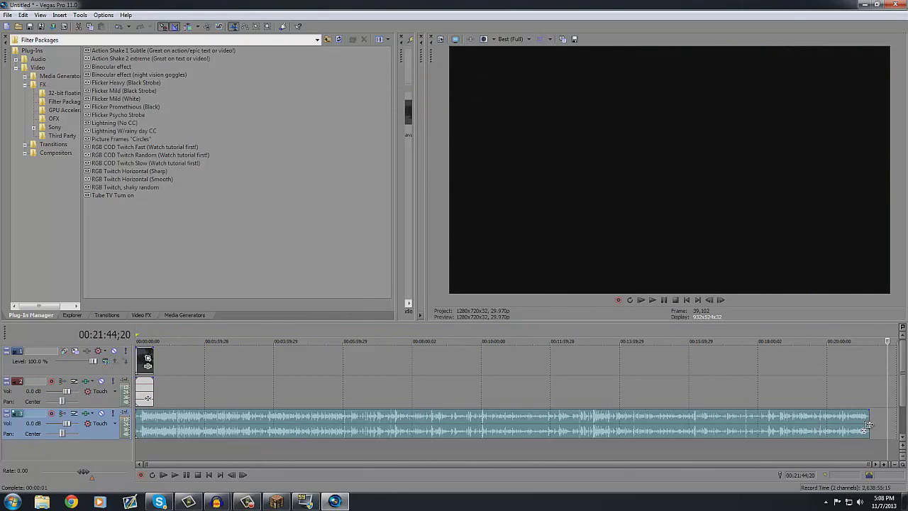
drag(868, 426, 153, 420)
Trim the trailing audio event so it ends exactly with the video clip, checking by playback.
click(141, 315)
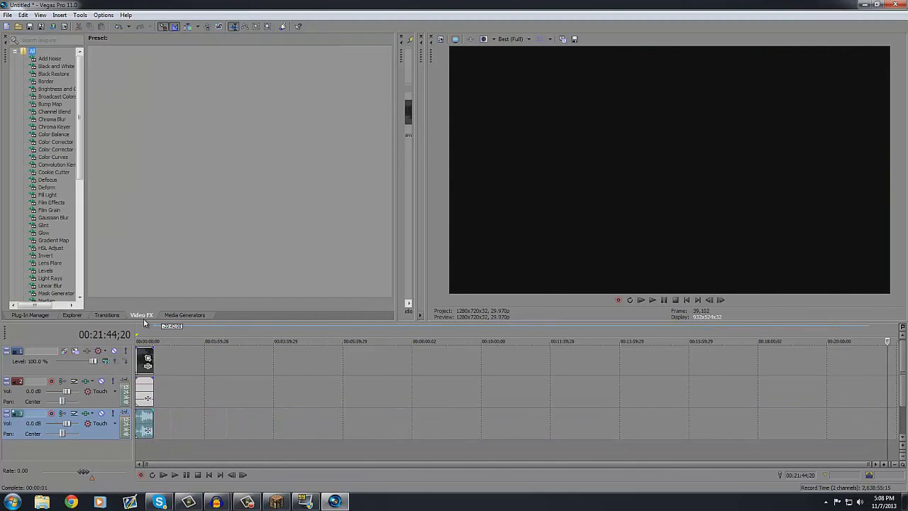
click(149, 425)
scroll(150, 426, up, 10)
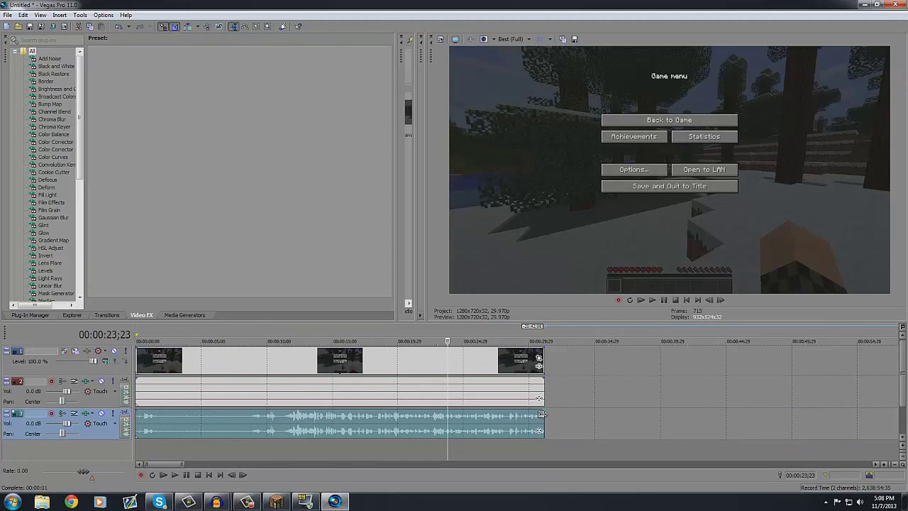
drag(543, 424, 649, 430)
click(545, 341)
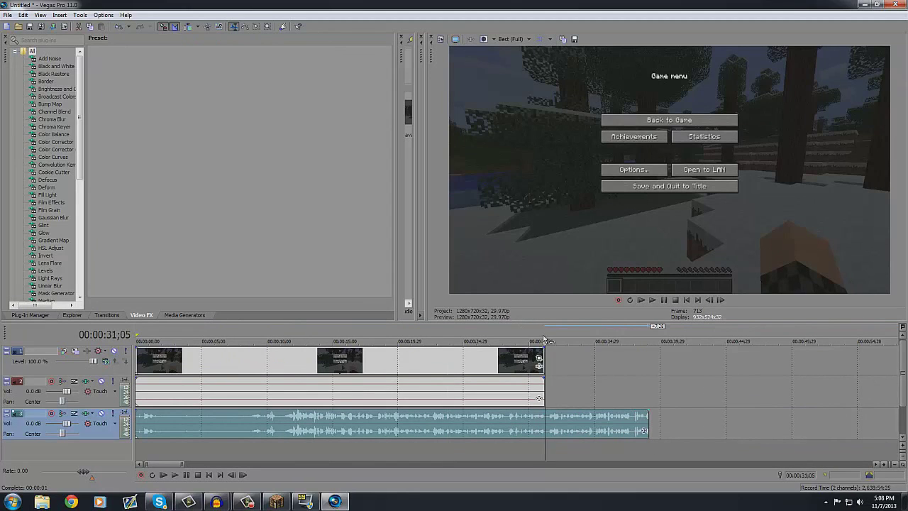
click(662, 300)
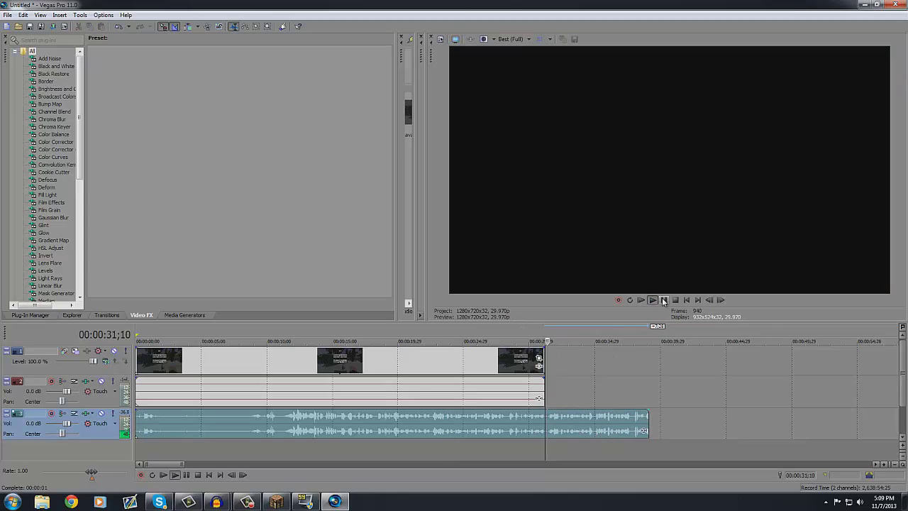
click(611, 410)
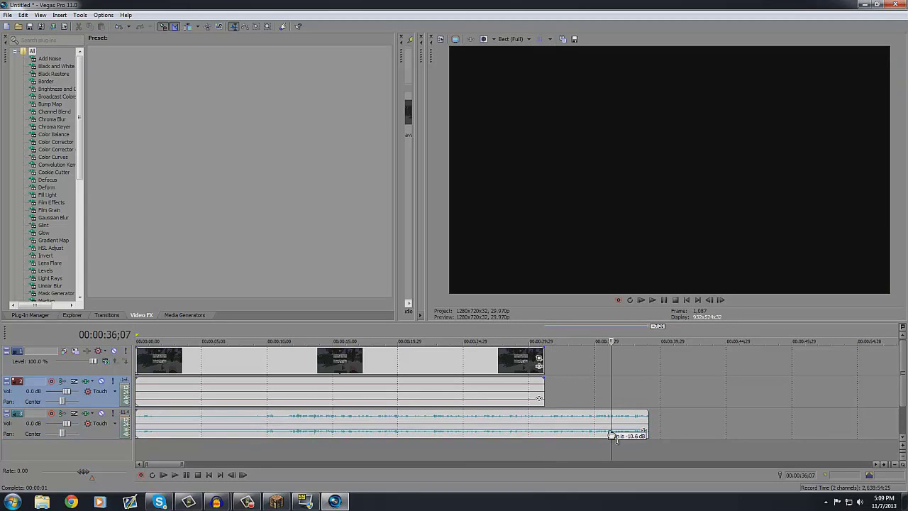
click(545, 340)
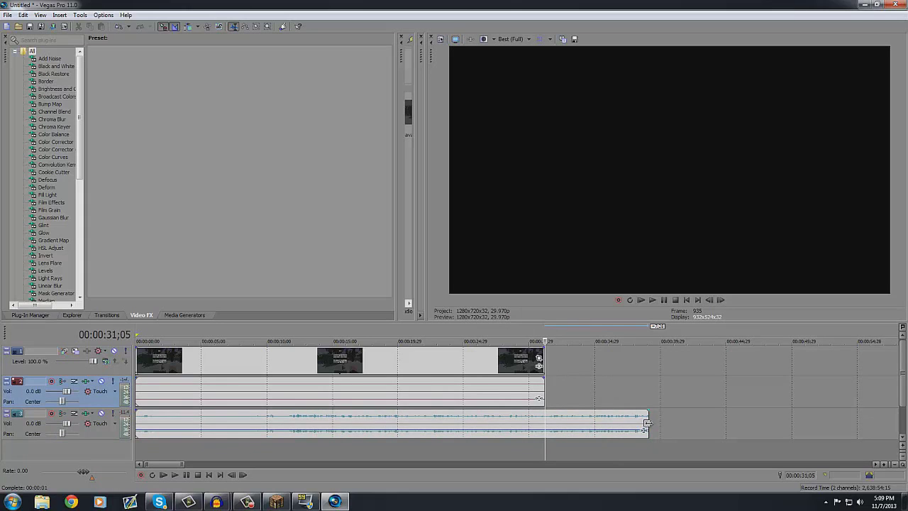
drag(647, 429, 545, 431)
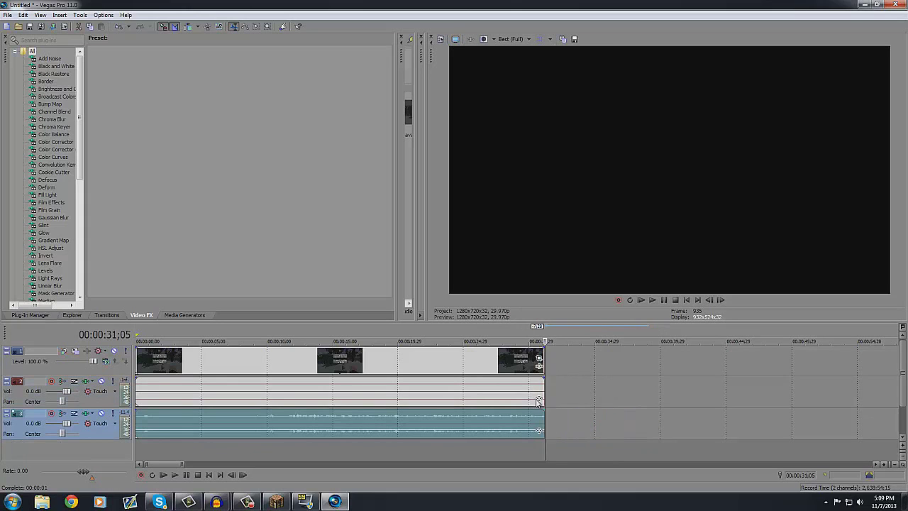
click(532, 337)
scroll(532, 341, up, 5)
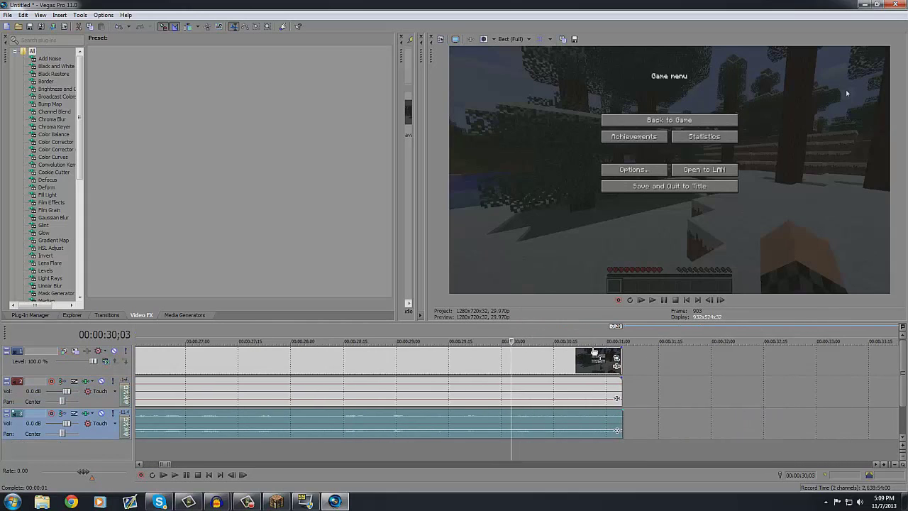
Add a fade-out to the video clip's end and preview the project from the start.
drag(623, 343, 506, 345)
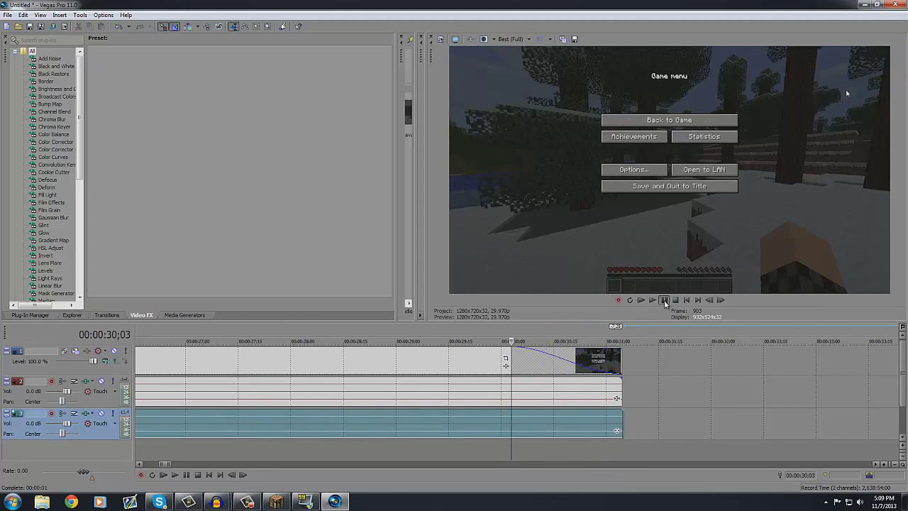
click(652, 299)
click(665, 301)
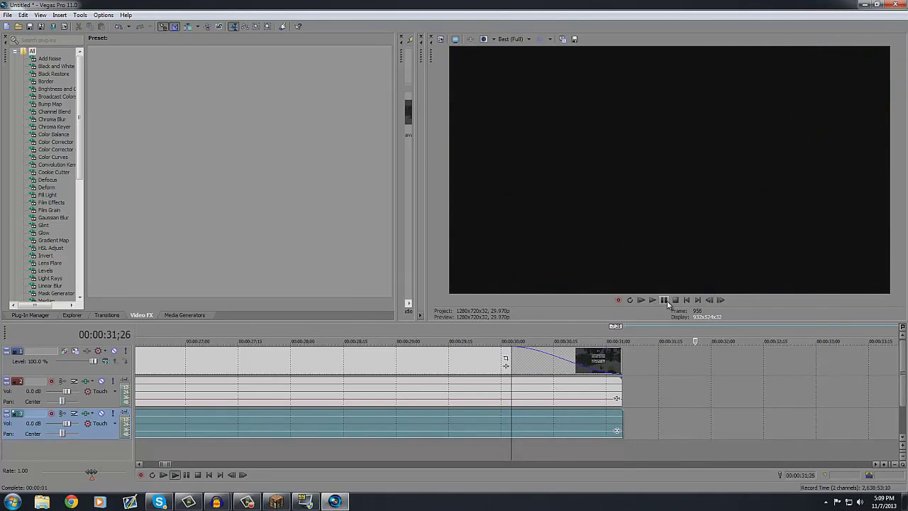
scroll(519, 359, down, 6)
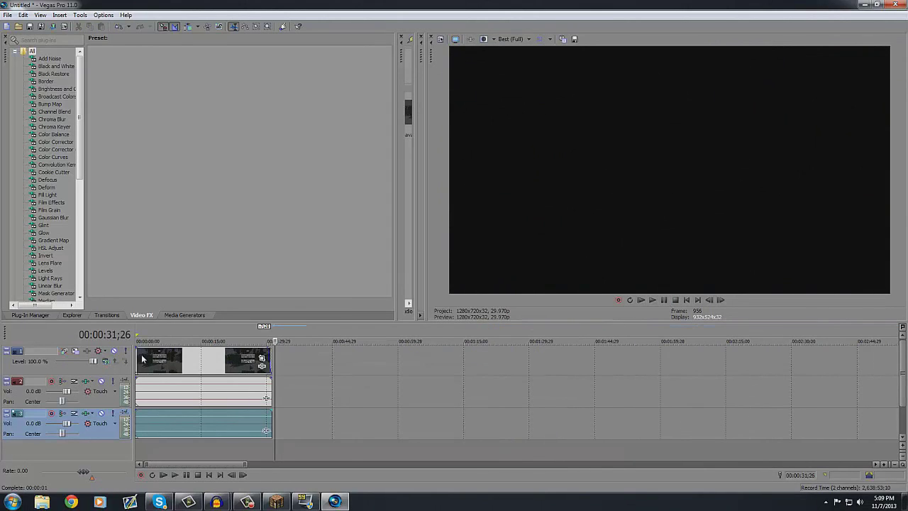
click(135, 344)
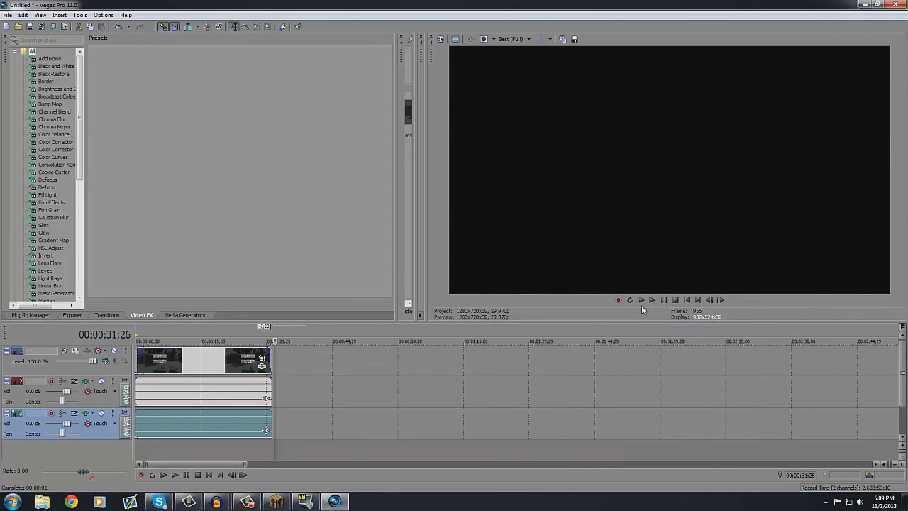
click(648, 300)
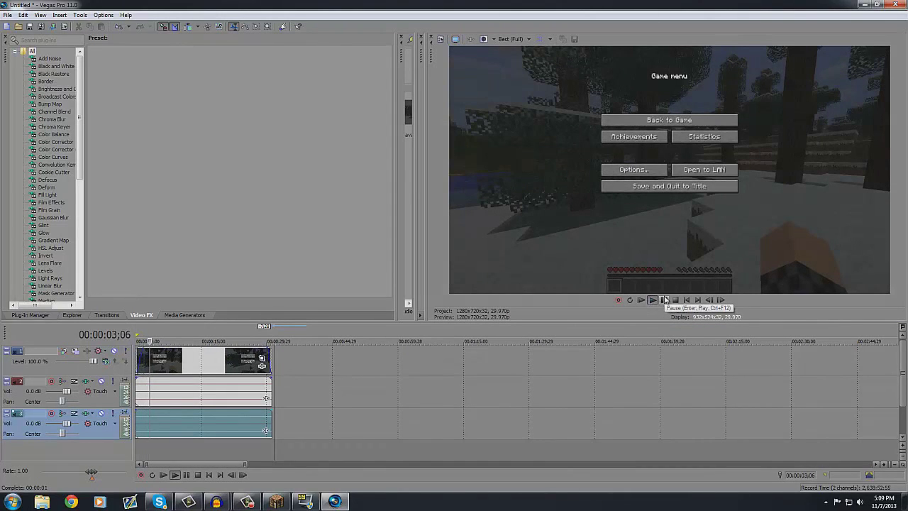
click(664, 299)
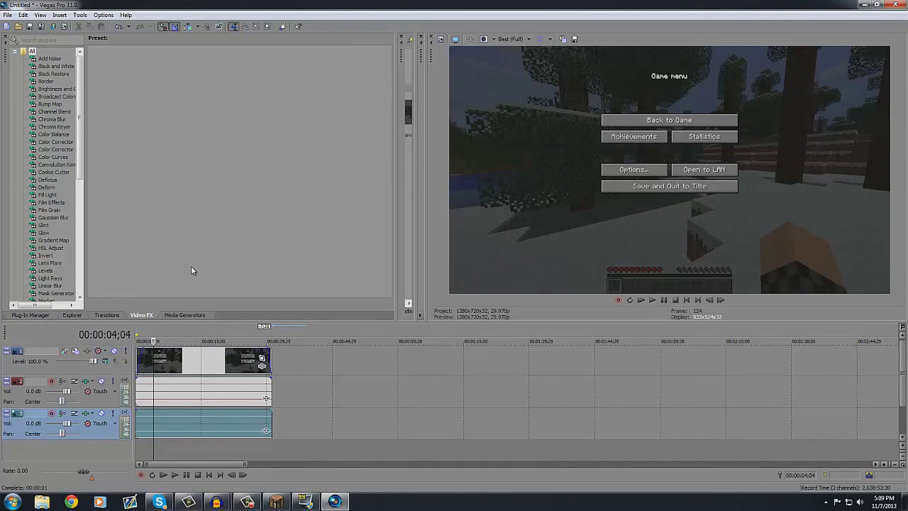
Trim the video, its audio and the asdfd track to end together at about 10 seconds.
scroll(276, 345, up, 3)
scroll(695, 362, down, 2)
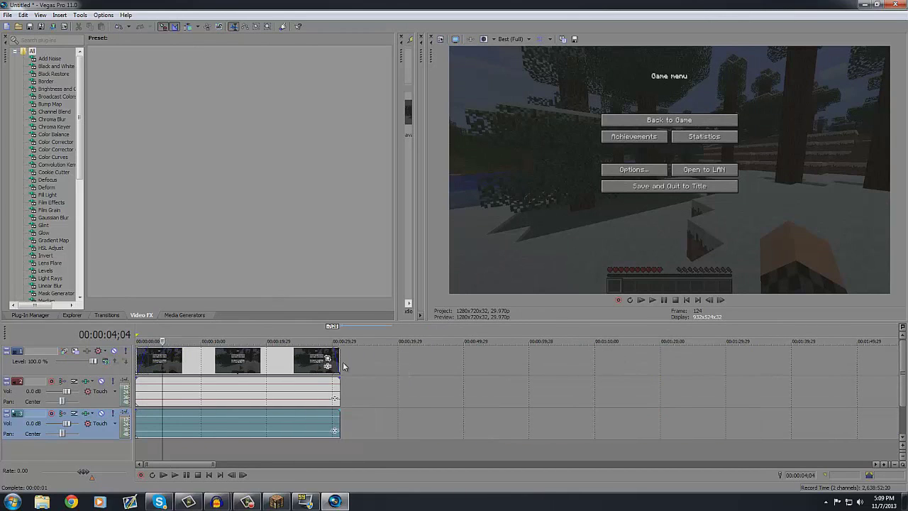
drag(339, 365, 202, 365)
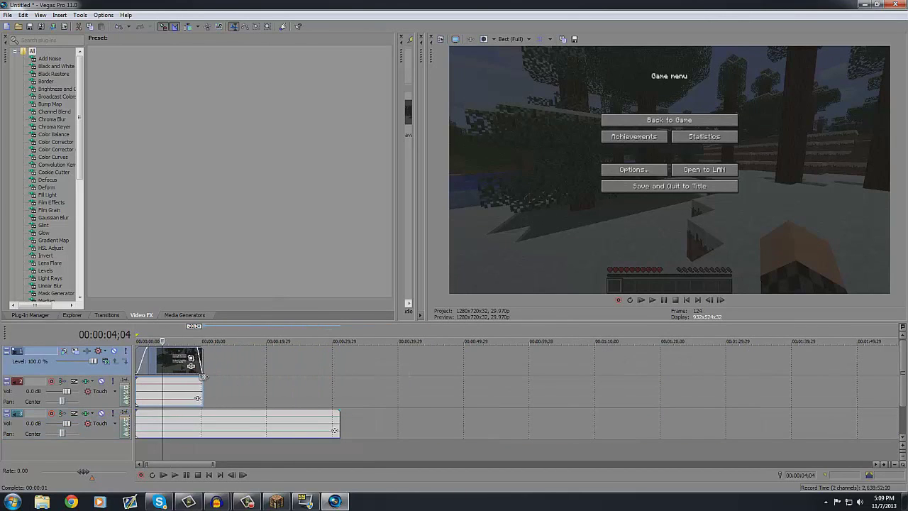
drag(339, 429, 203, 416)
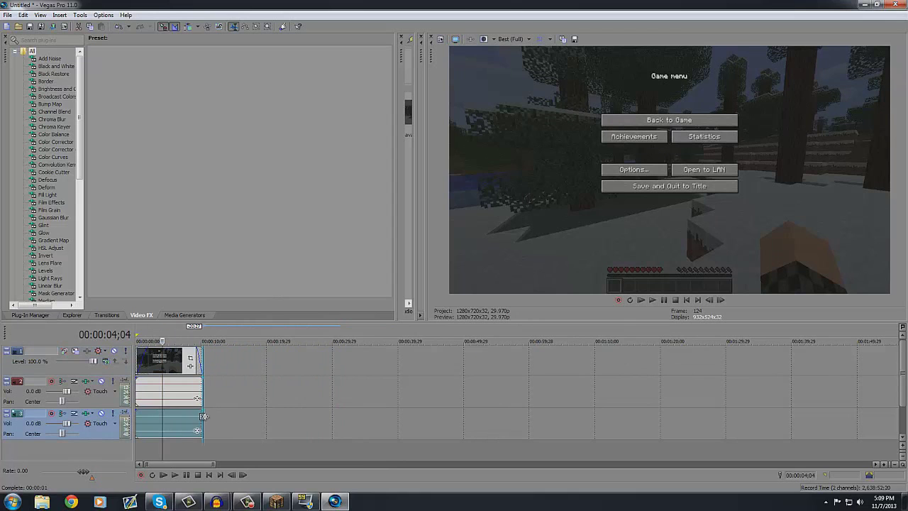
scroll(189, 368, up, 1)
scroll(399, 380, down, 2)
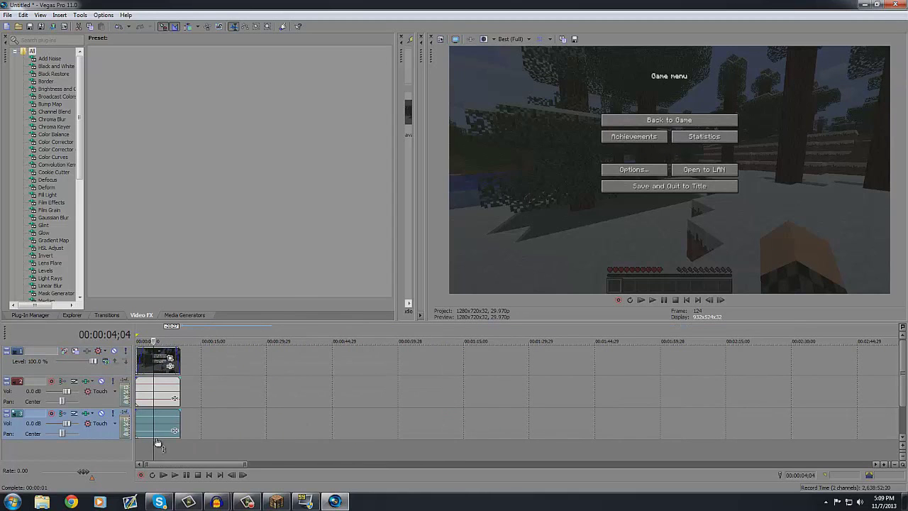
drag(163, 436, 164, 436)
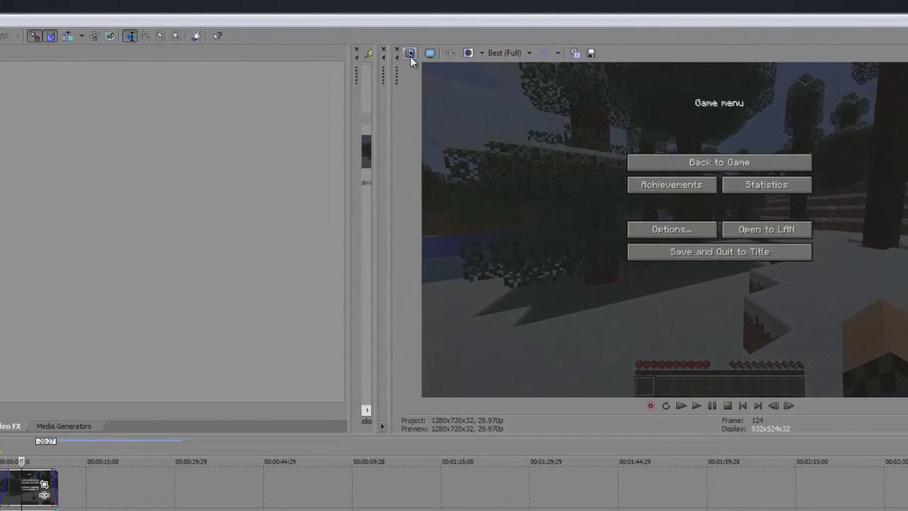
Switch the project properties to the HDV 720-30p template (1280x720, 29.970 fps).
click(410, 56)
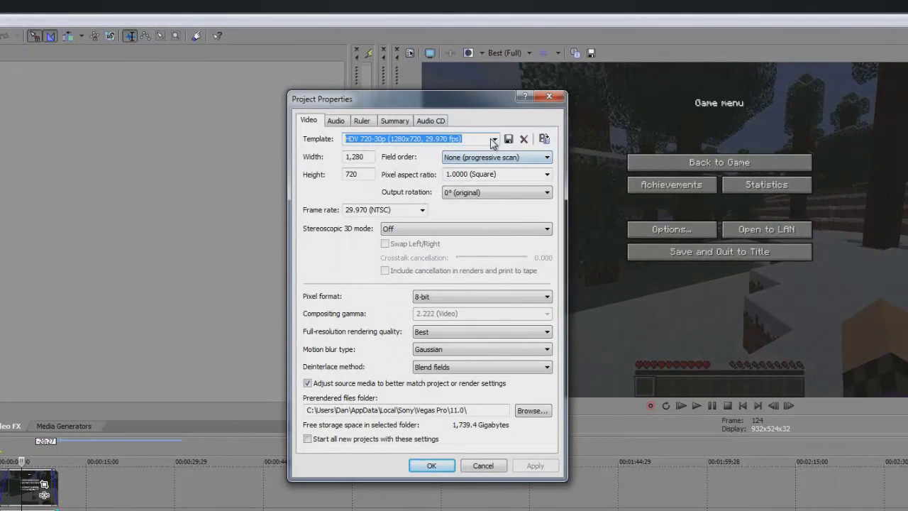
click(493, 140)
click(479, 285)
click(535, 465)
click(432, 466)
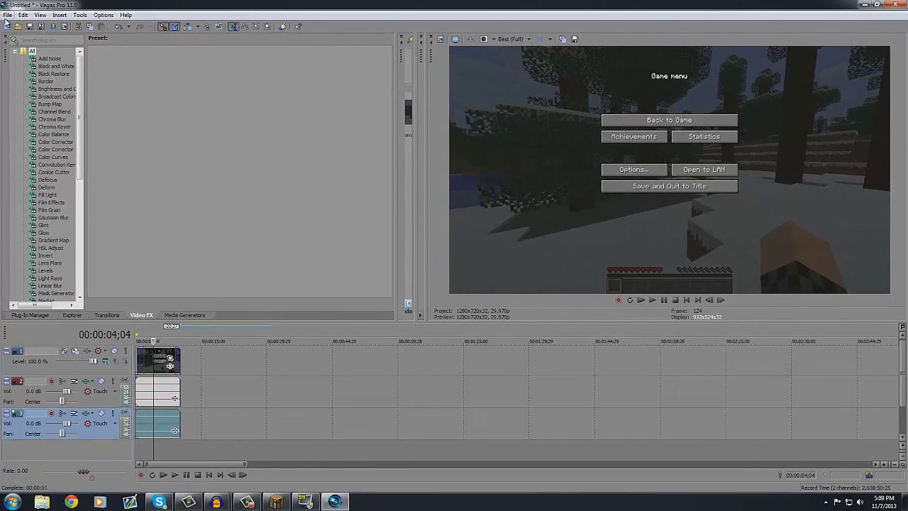
click(7, 15)
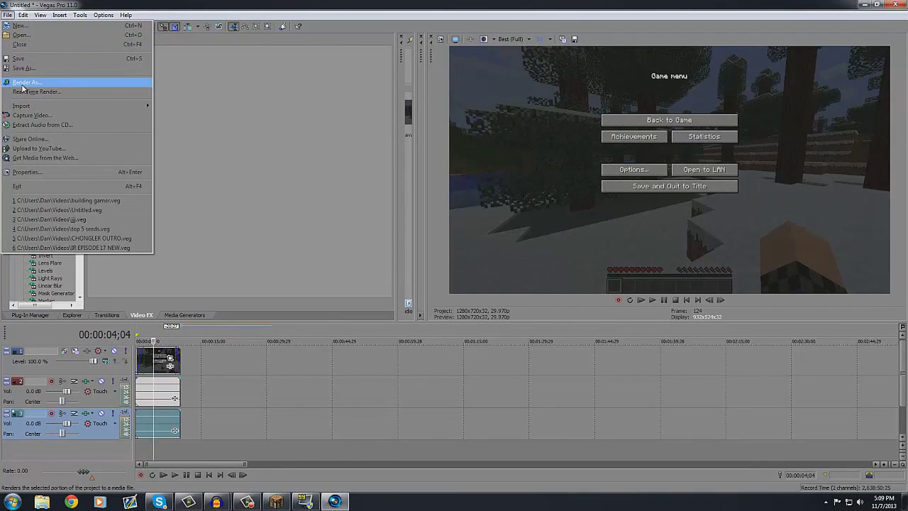
Set the loop region to the trimmed clip's length and open the Render As dialog.
click(375, 341)
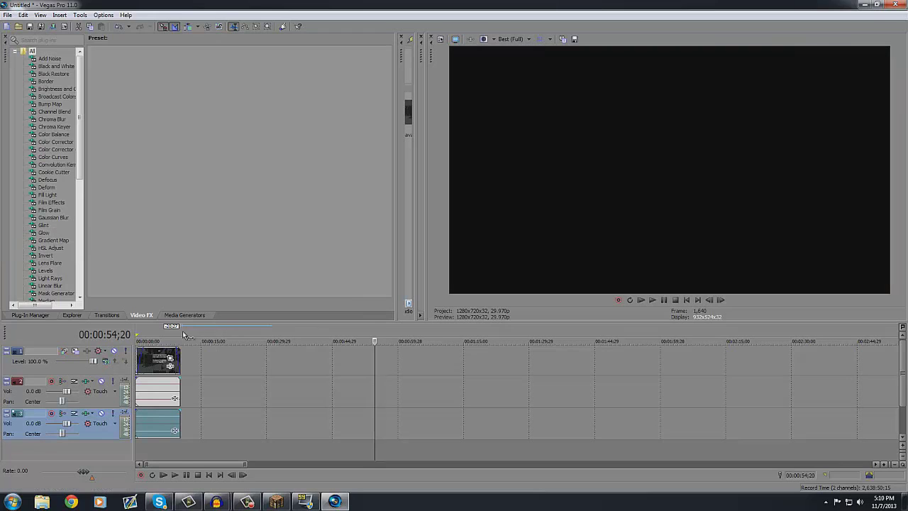
double_click(175, 350)
scroll(174, 351, up, 8)
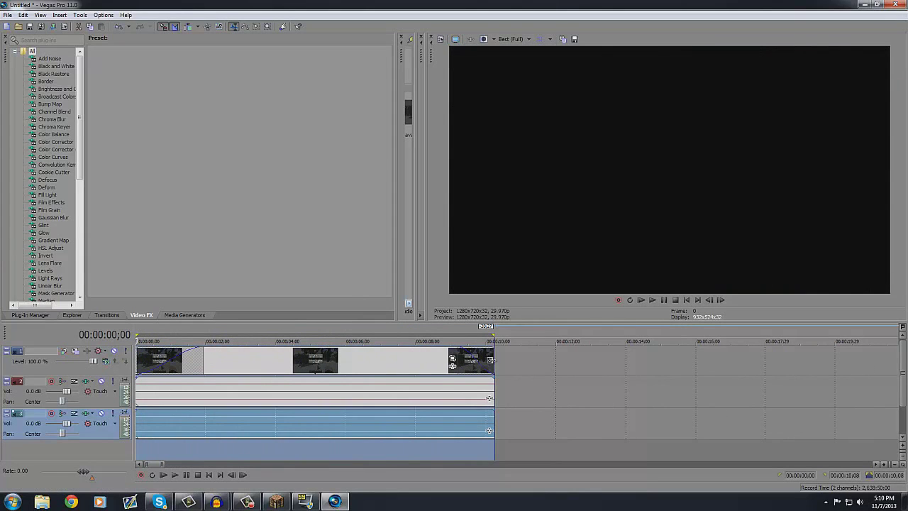
click(7, 15)
click(23, 84)
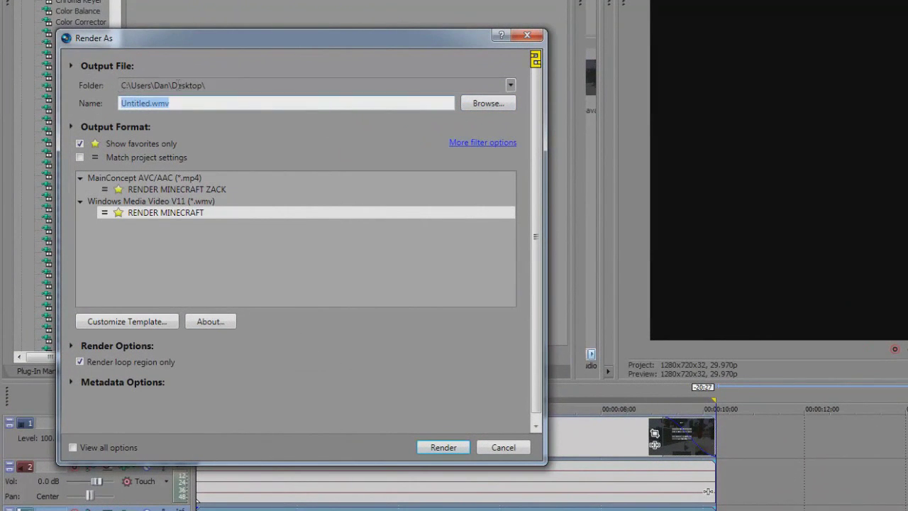
Name the render file 'Test' and select the RENDER MINECRAFT template, glancing at its custom settings.
text(Test)
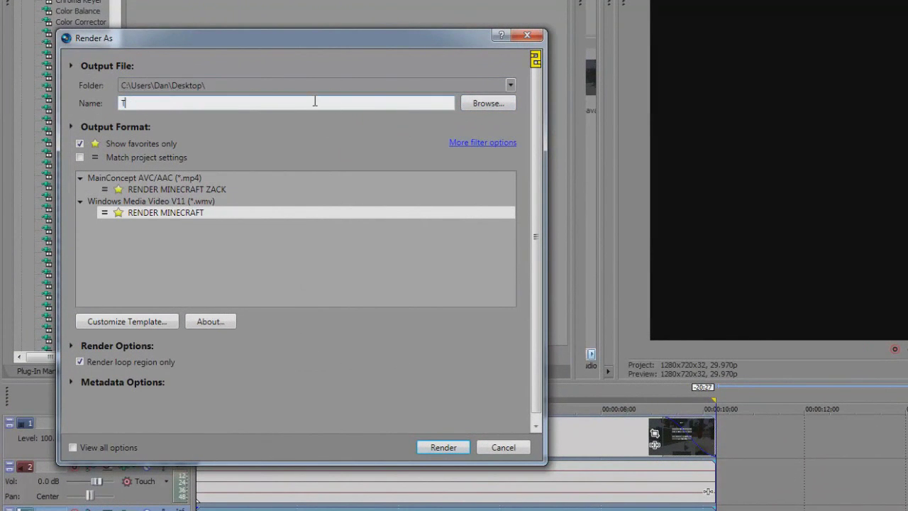
click(204, 214)
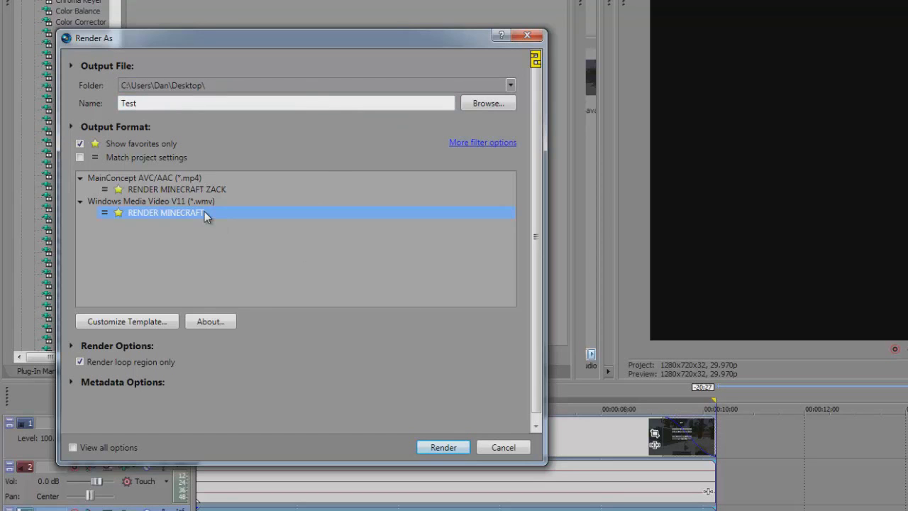
click(141, 322)
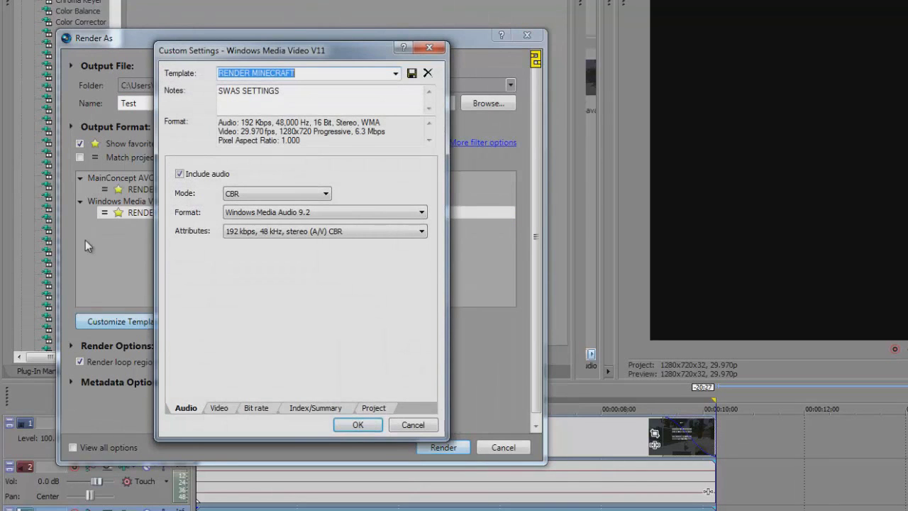
click(430, 47)
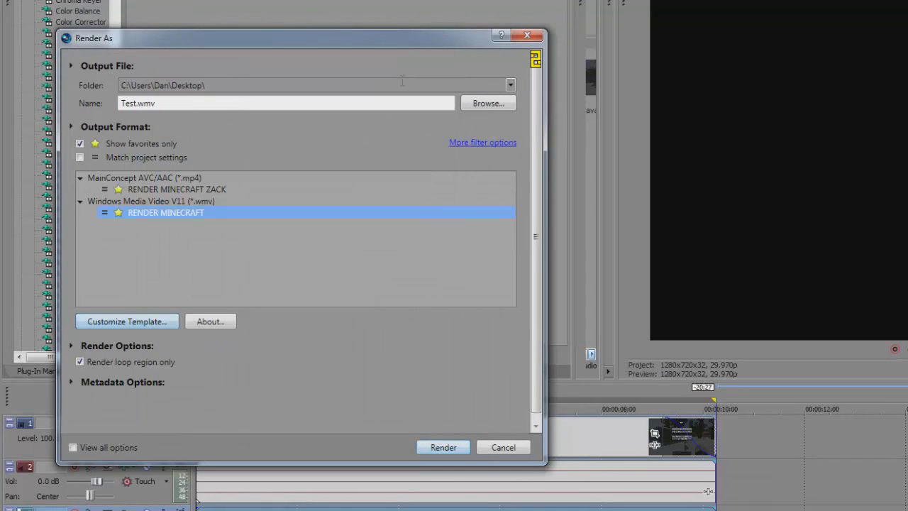
Show all output formats and choose Windows Media Video V11 6 Mbps HD 720-30p Video.
click(80, 144)
scroll(249, 235, down, 1)
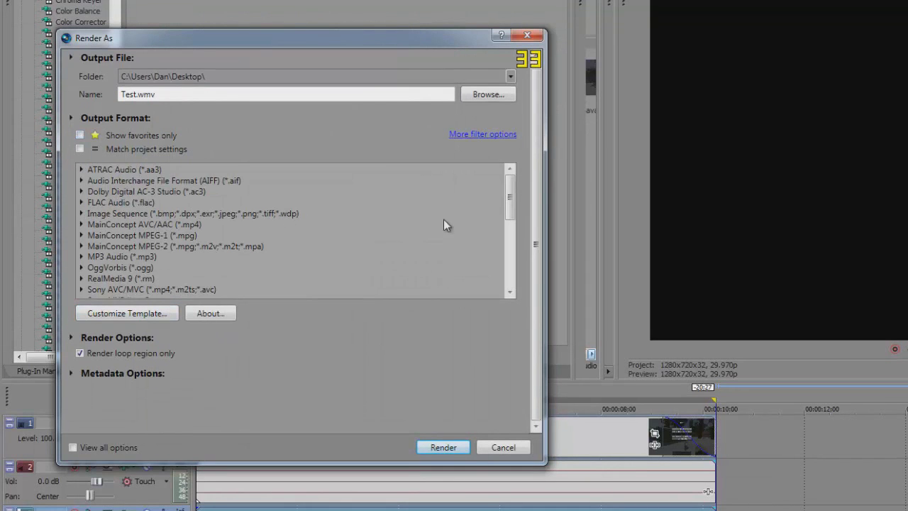
scroll(512, 252, down, 1)
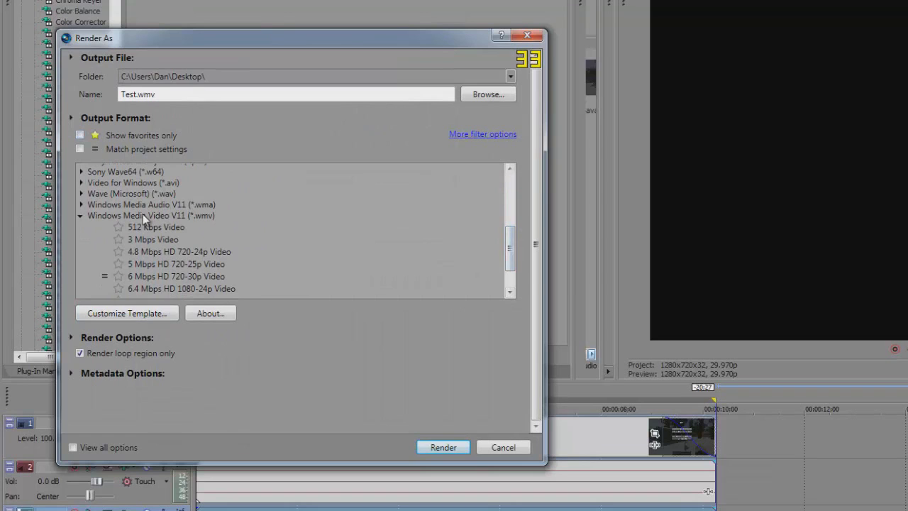
click(142, 216)
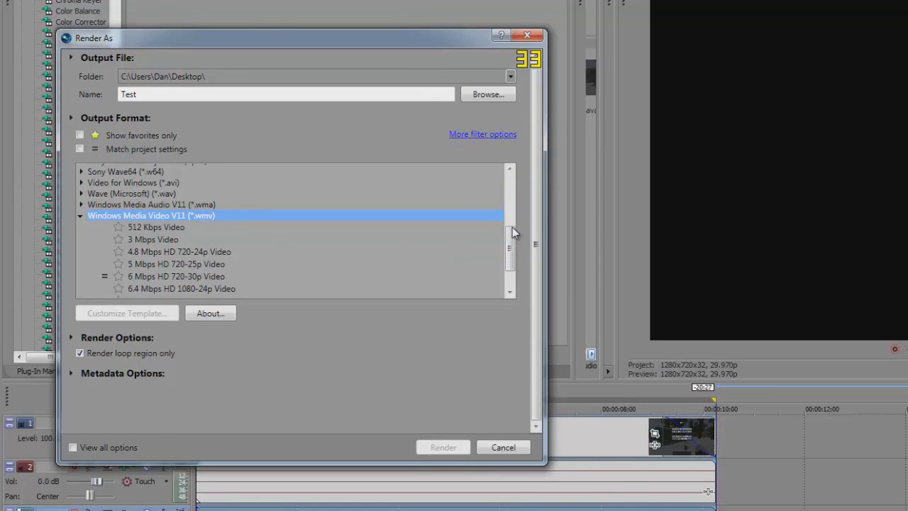
scroll(513, 241, down, 2)
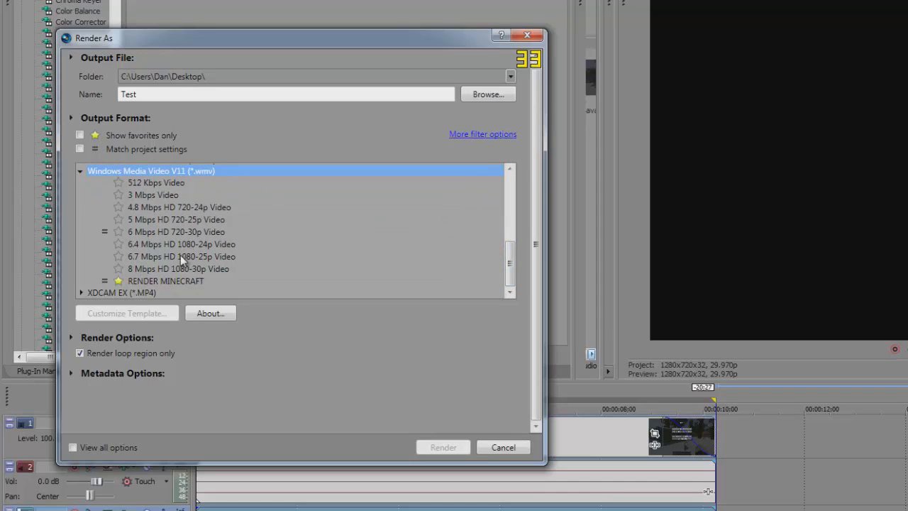
click(136, 233)
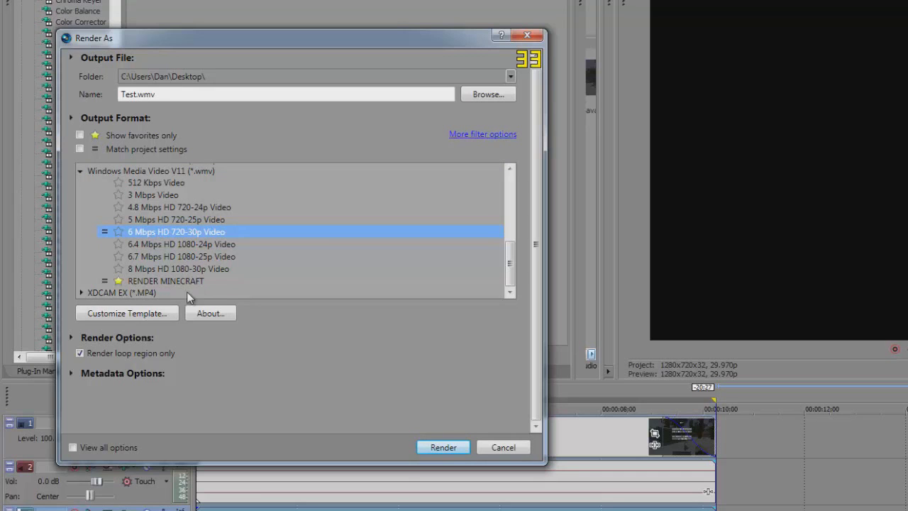
Inspect the RENDER MINECRAFT template's Video, Bit rate, Index/Summary and Project settings without changes.
click(154, 314)
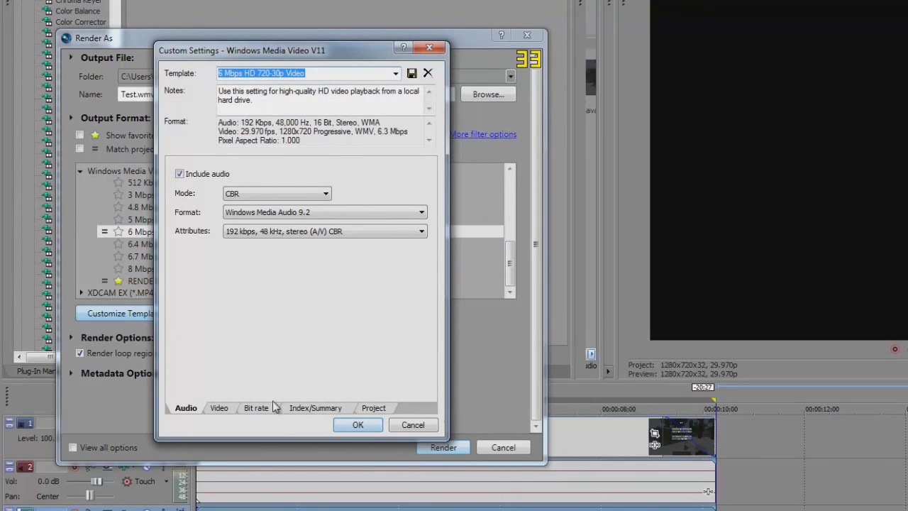
click(415, 426)
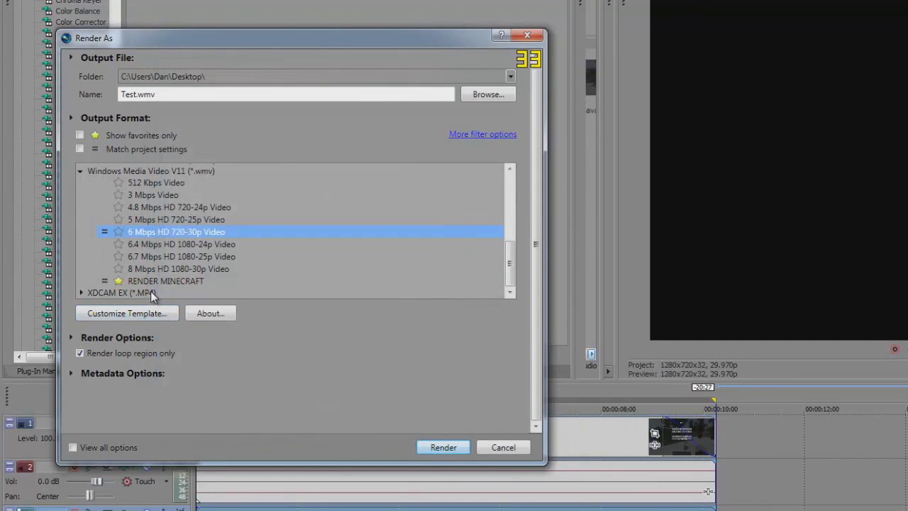
click(155, 282)
click(146, 314)
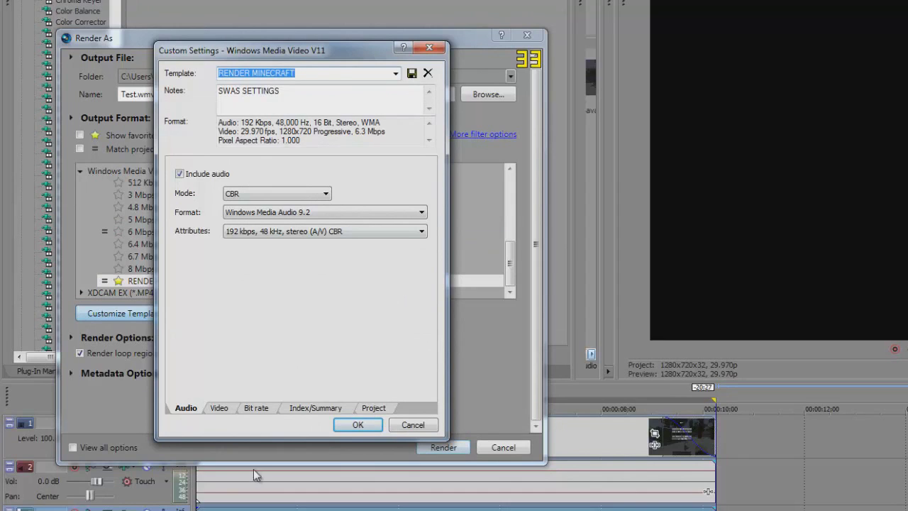
click(218, 410)
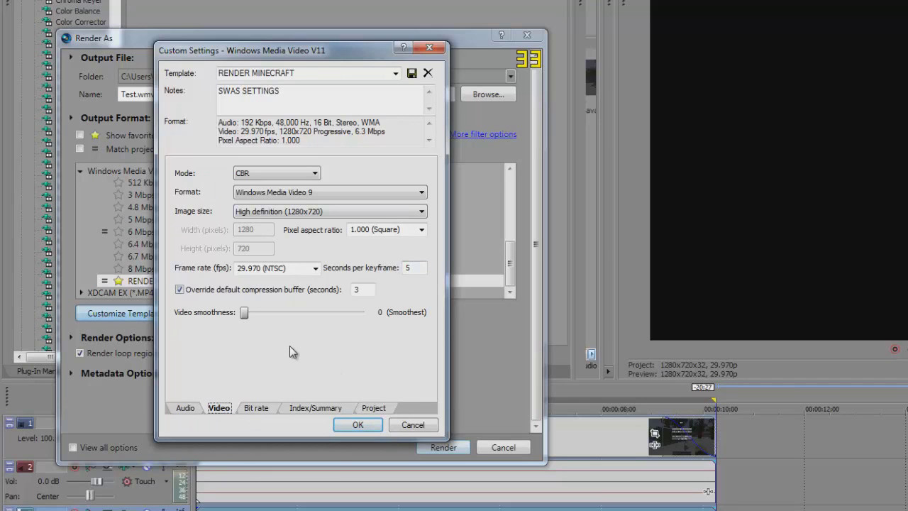
click(271, 413)
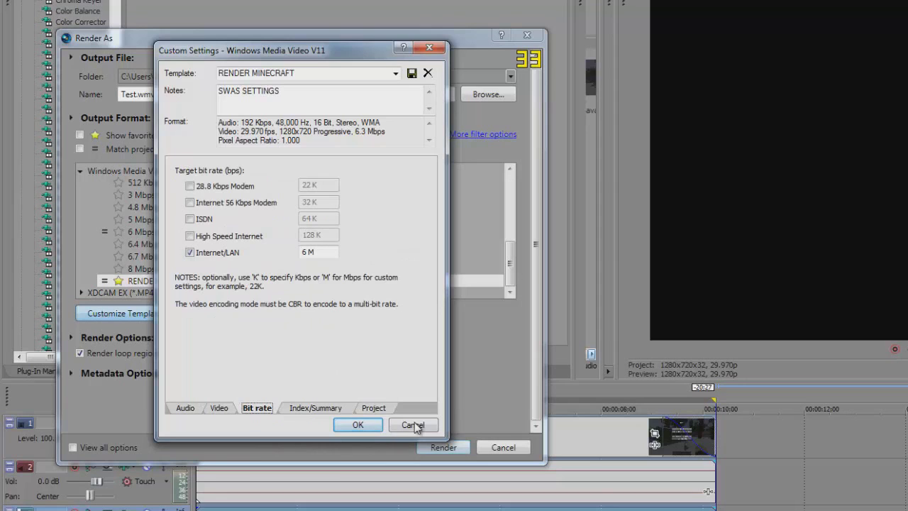
click(311, 409)
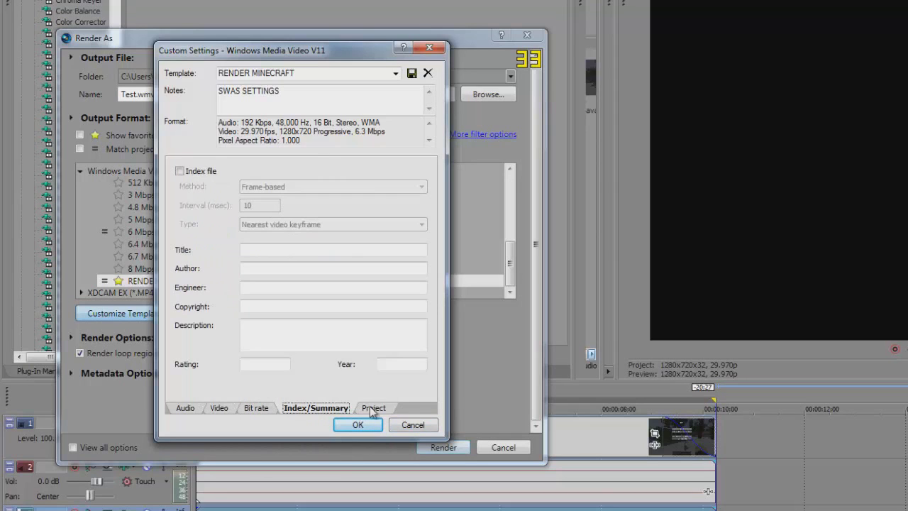
click(376, 409)
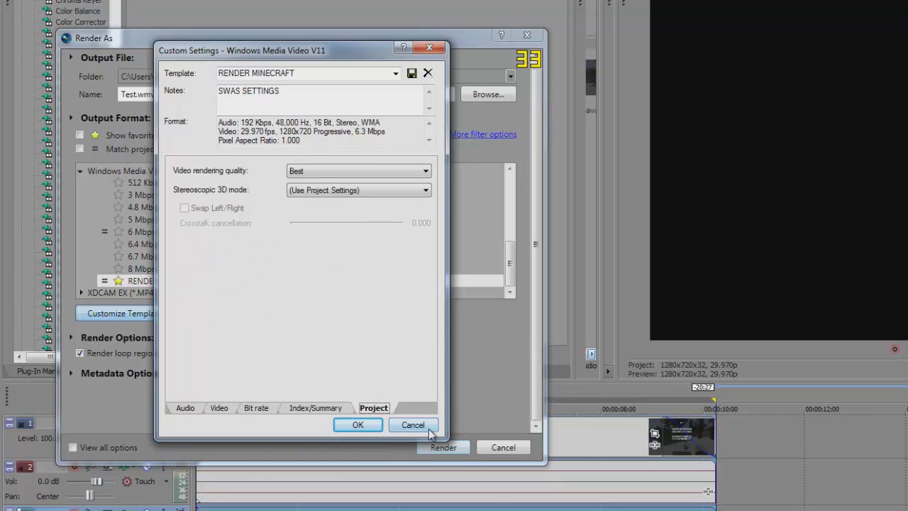
click(429, 428)
Settle on the 6 Mbps HD 720-30p Video template after comparing the other templates.
click(164, 222)
click(163, 231)
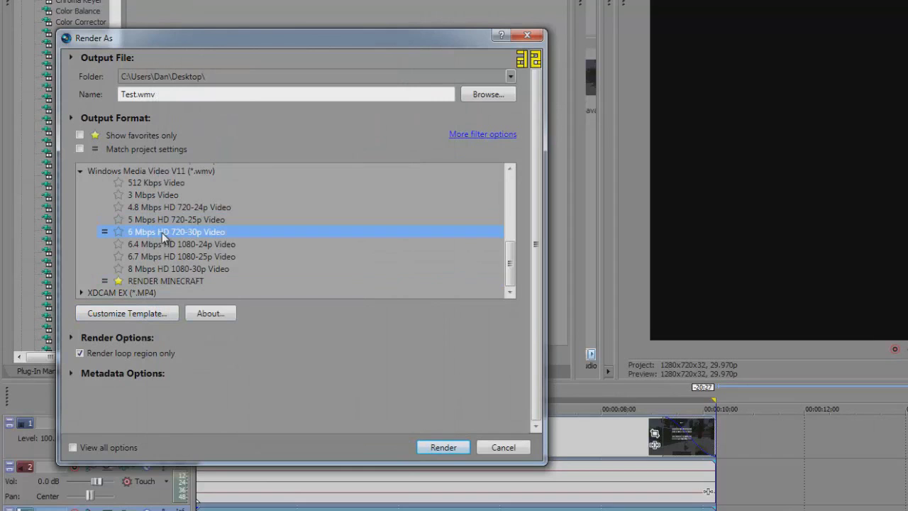
click(156, 277)
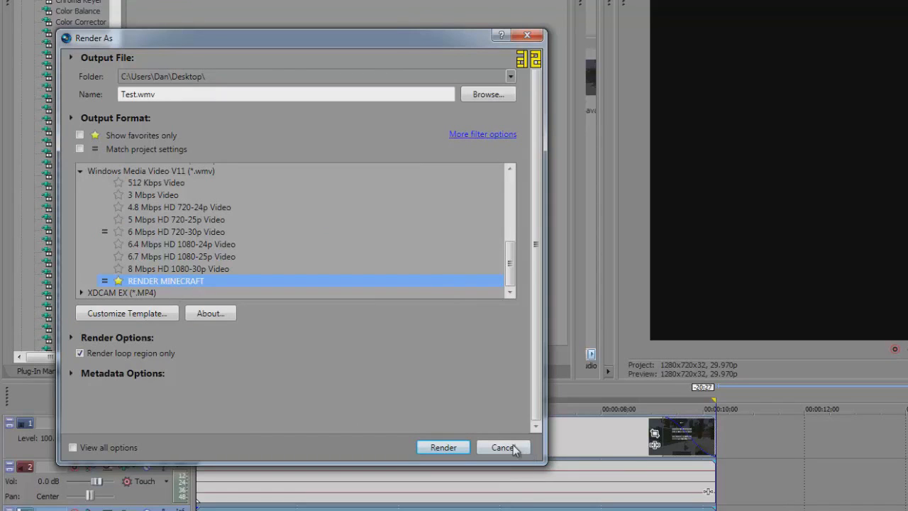
click(190, 231)
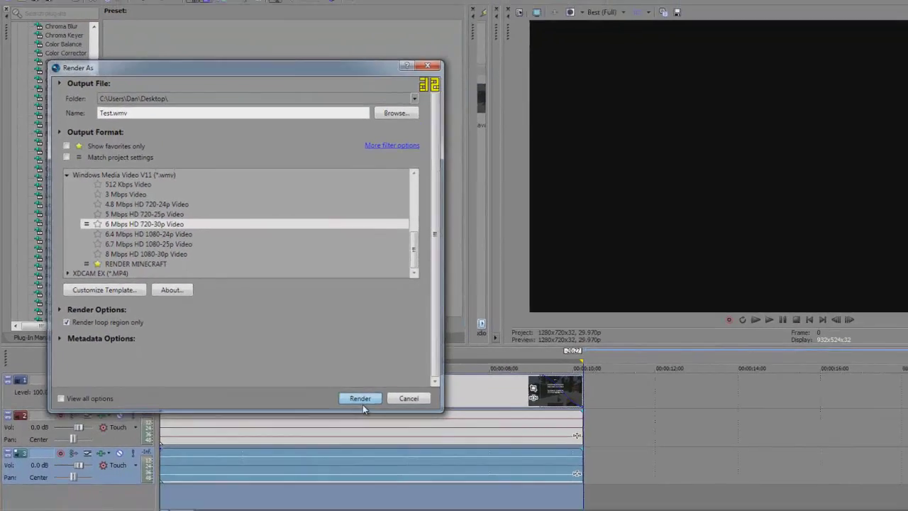
Render Test.wmv to the Desktop with the 6 Mbps HD 720-30p Video template.
click(443, 447)
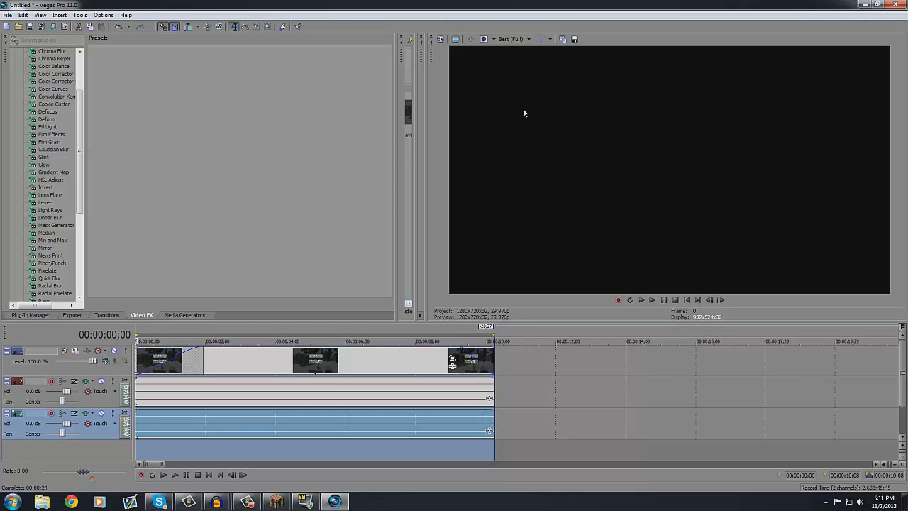
Minimize Vegas Pro, place the Test video icon beside Fraps, and start then pause its playback.
click(861, 4)
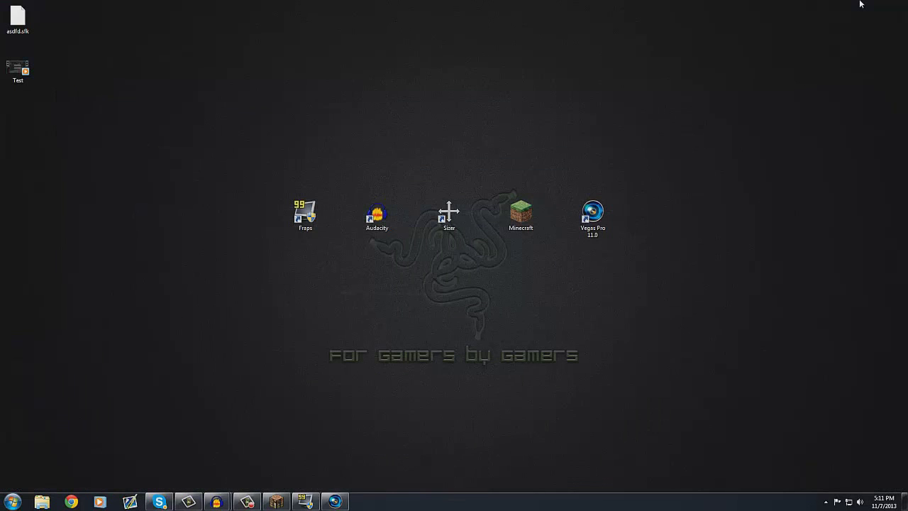
drag(28, 71, 235, 234)
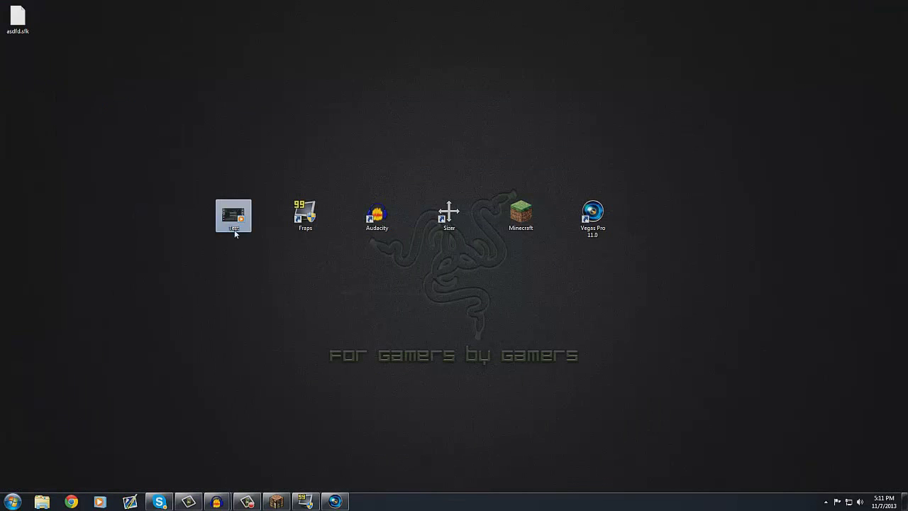
double_click(235, 224)
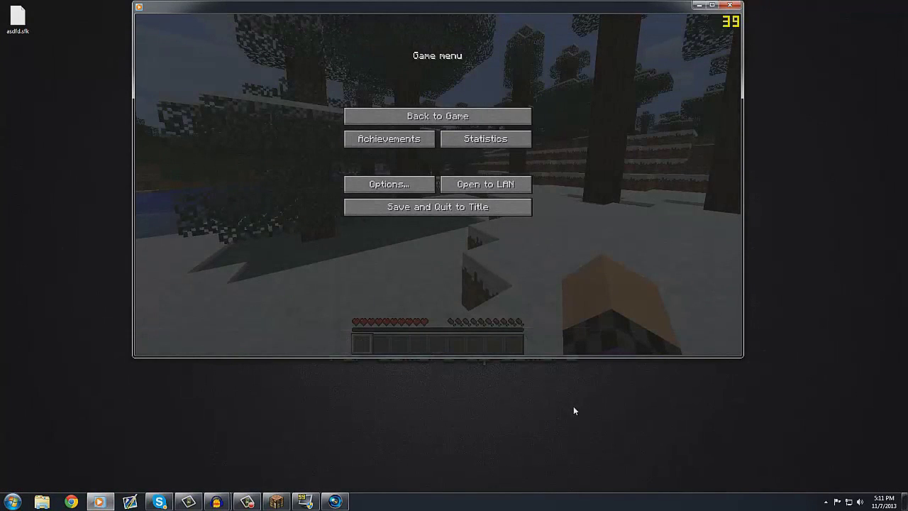
click(652, 126)
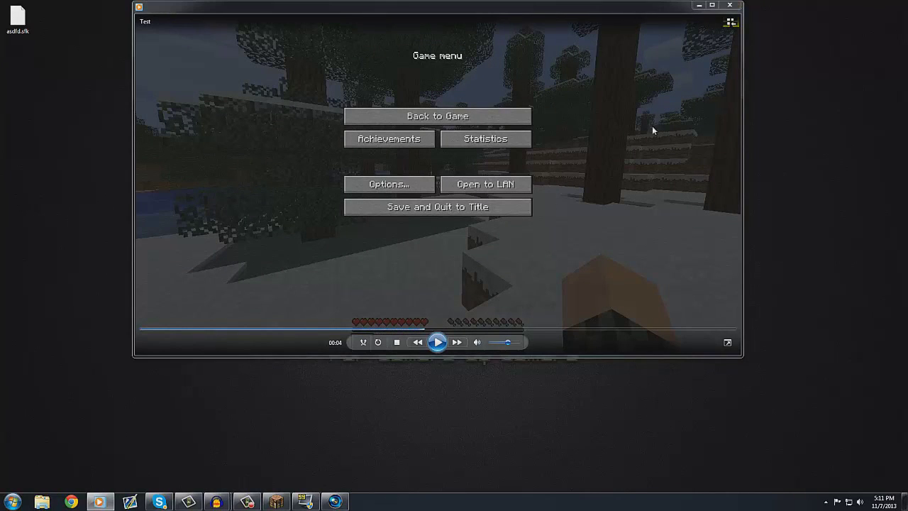
Quit Fraps from the taskbar, resume the Test video, then close Media Player.
right_click(305, 501)
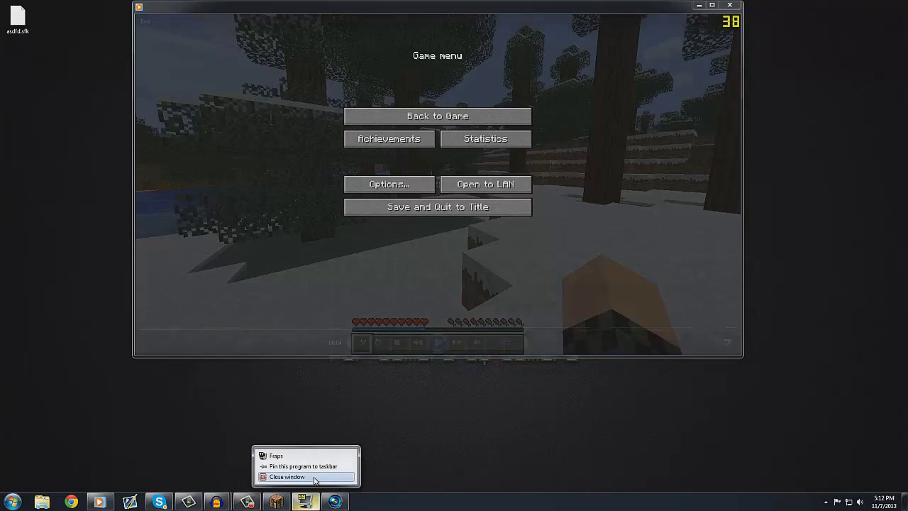
click(315, 476)
click(499, 283)
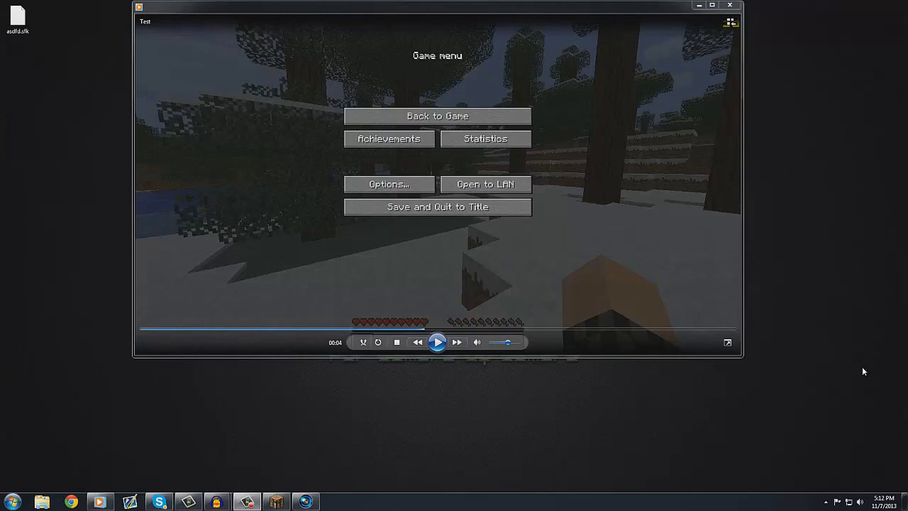
click(437, 342)
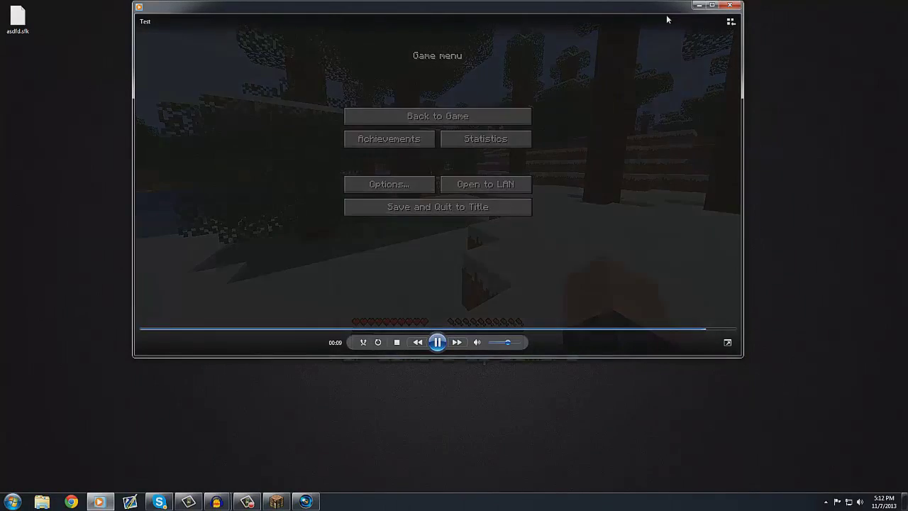
click(732, 6)
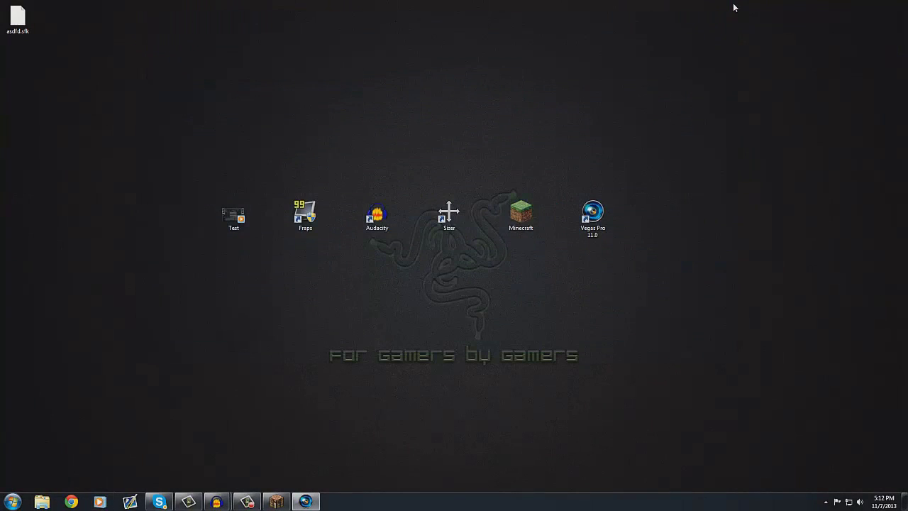